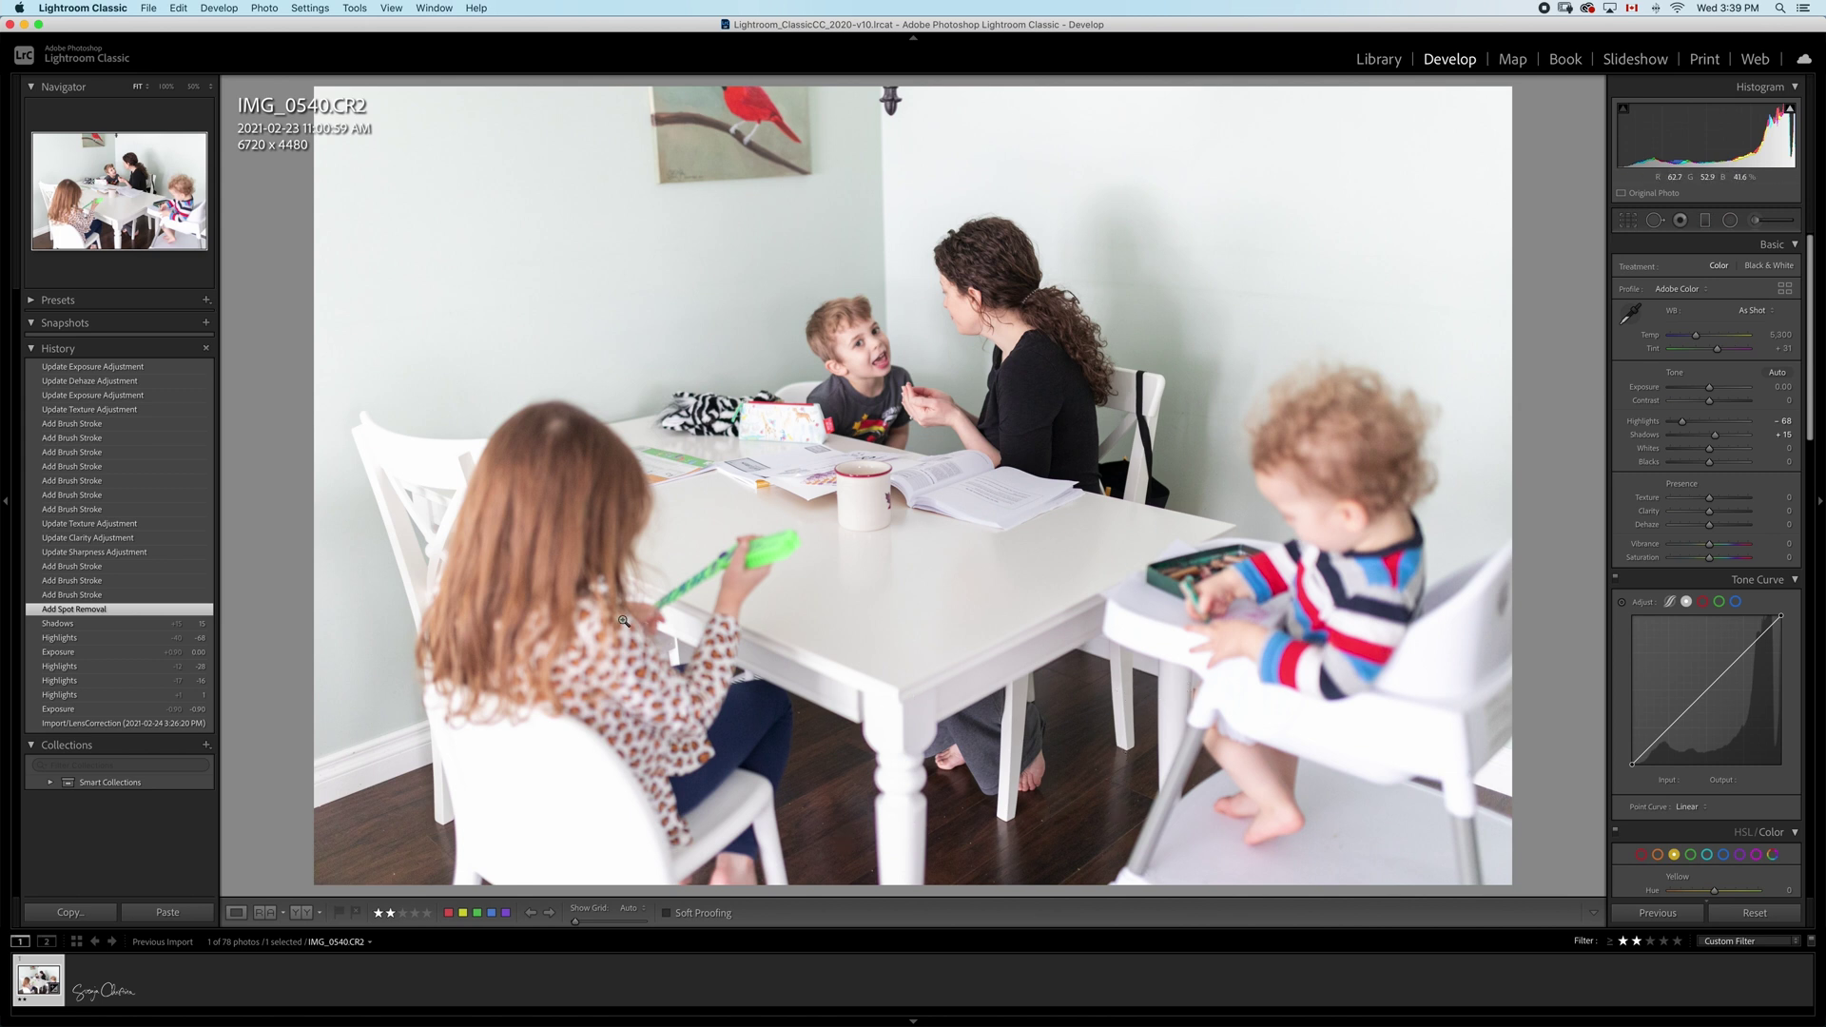
Step: Set the adjustment brush's sharpness to -50 and paint the blur effect over the dark floor under the table
left_click(1759, 220)
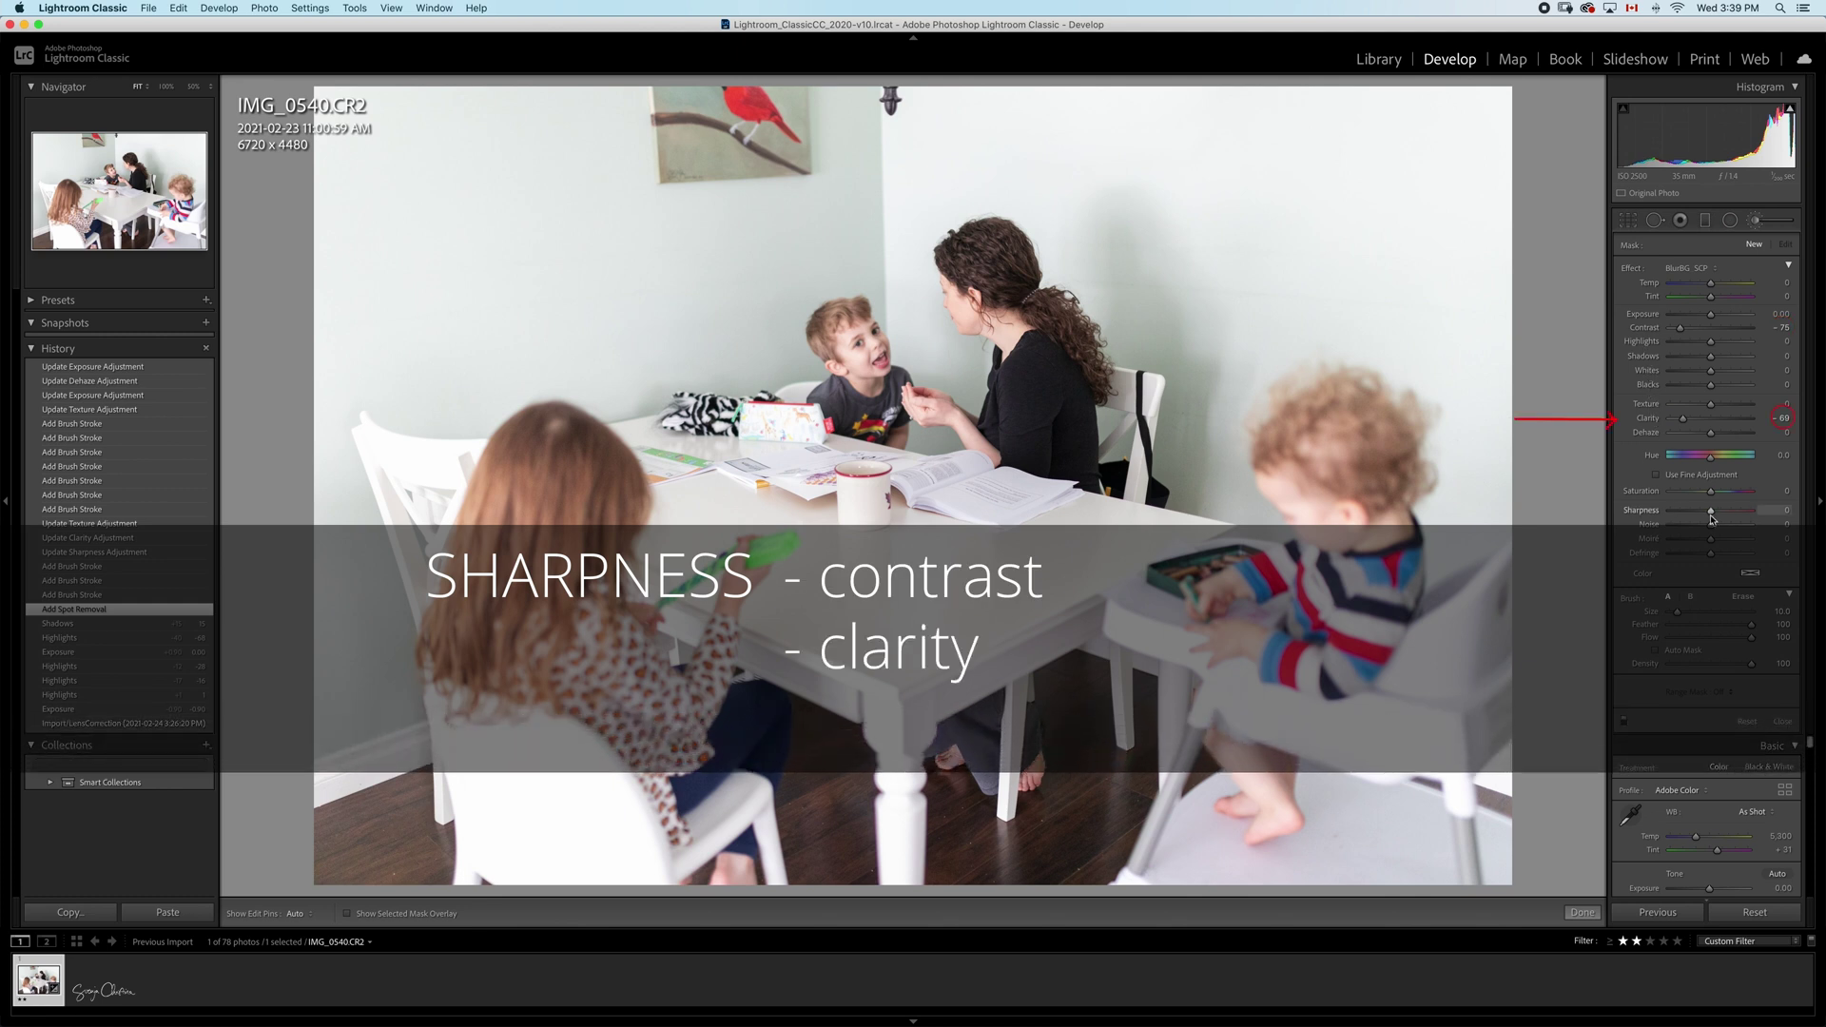
left_click_drag(1711, 515, 1690, 518)
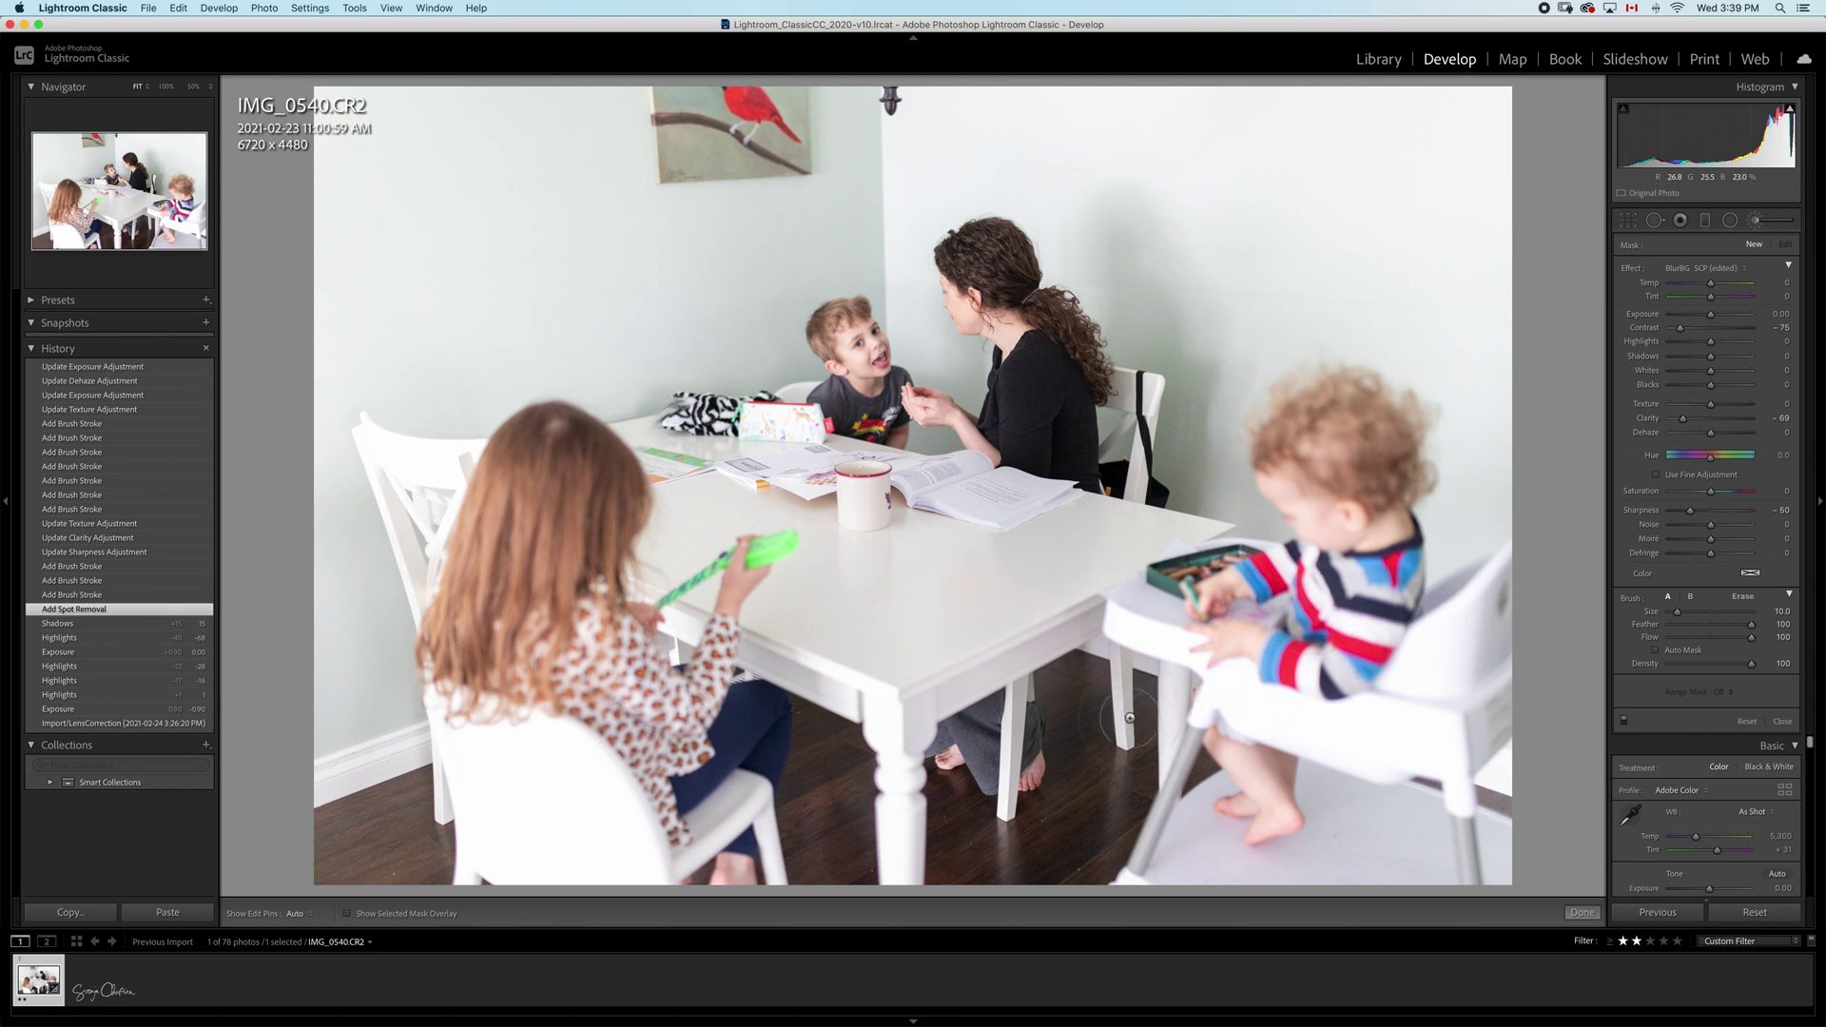
key("h")
mouse_move(1133, 715)
left_mouse_down()
mouse_move(1138, 754)
mouse_move(1118, 803)
mouse_move(1098, 800)
mouse_move(1087, 689)
mouse_move(1079, 827)
mouse_move(1075, 699)
mouse_move(1066, 882)
mouse_move(1038, 696)
mouse_move(1024, 841)
mouse_move(988, 725)
mouse_move(971, 870)
mouse_move(948, 740)
mouse_move(958, 787)
mouse_move(1069, 816)
mouse_move(1059, 893)
mouse_move(879, 824)
mouse_move(859, 780)
left_mouse_up()
key("h")
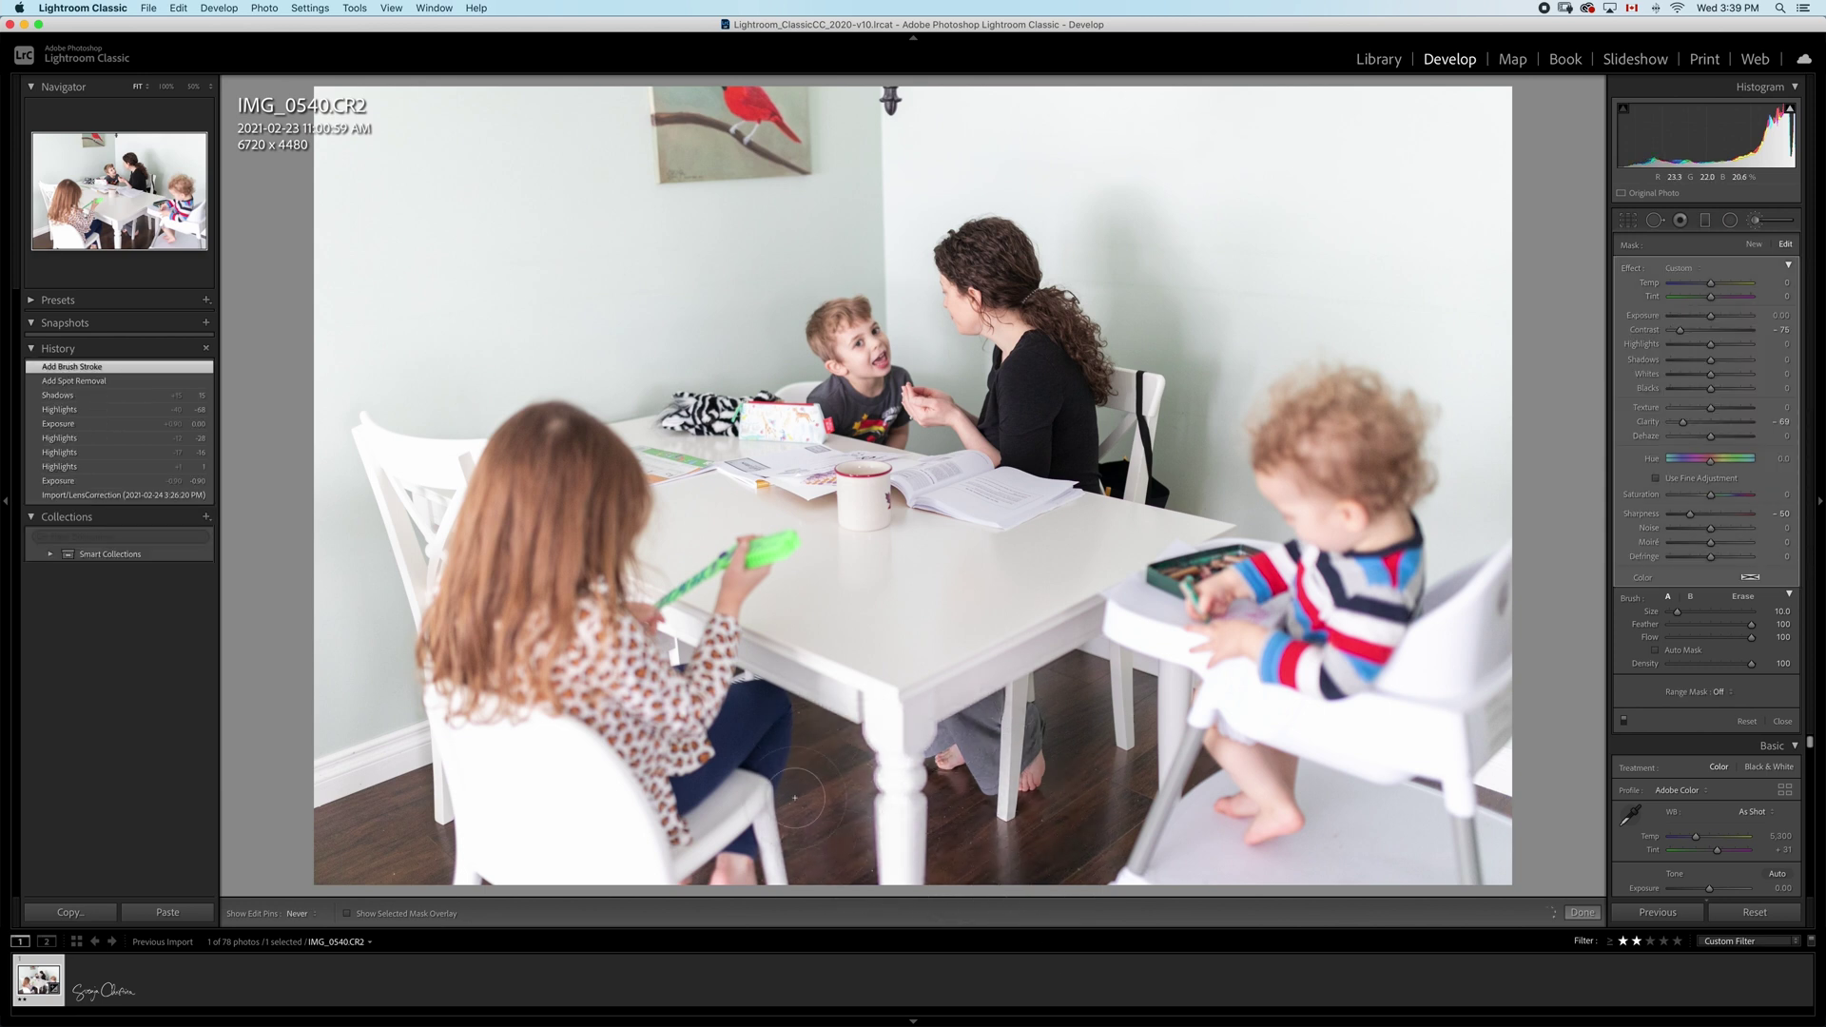
mouse_move(842, 845)
left_mouse_down()
mouse_move(837, 789)
mouse_move(789, 723)
mouse_move(801, 818)
left_mouse_up()
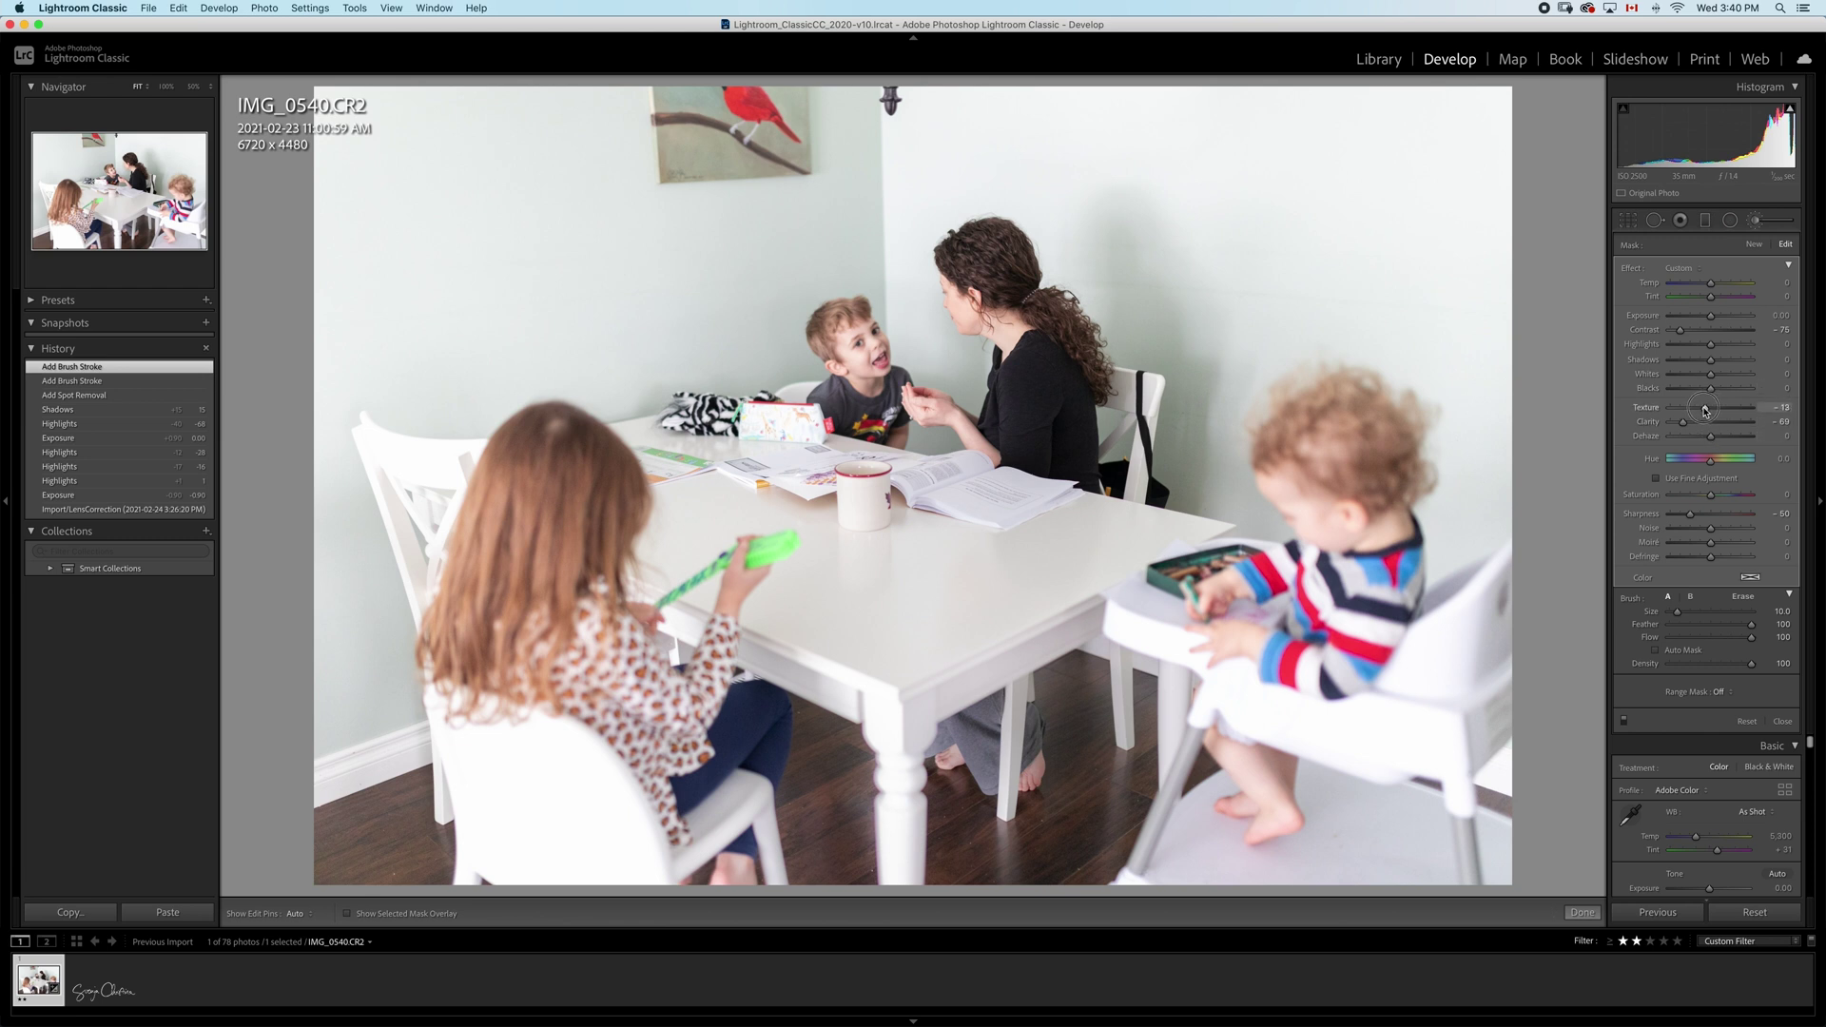
Step: Strengthen the brush mask's blur with texture -100, clarity -100, dehaze -21 and sharpness -100
left_click_drag(1699, 410, 1616, 420)
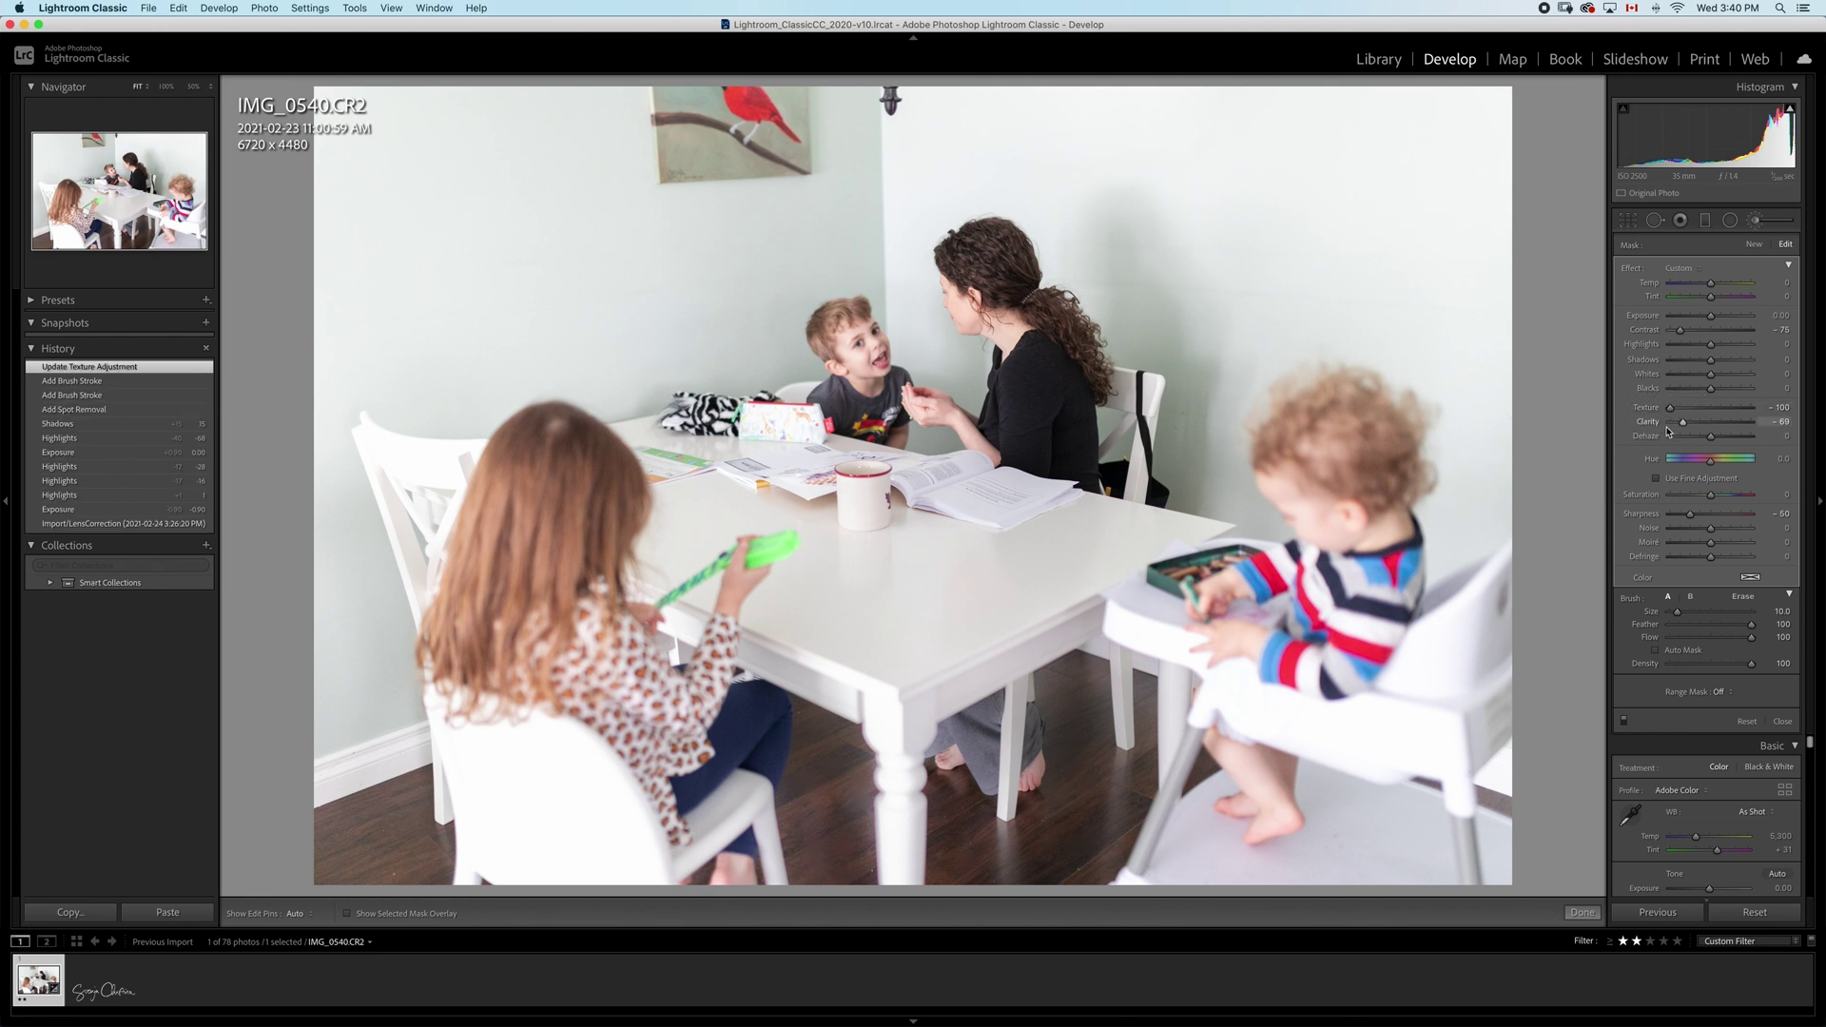
left_click_drag(1681, 425, 1640, 424)
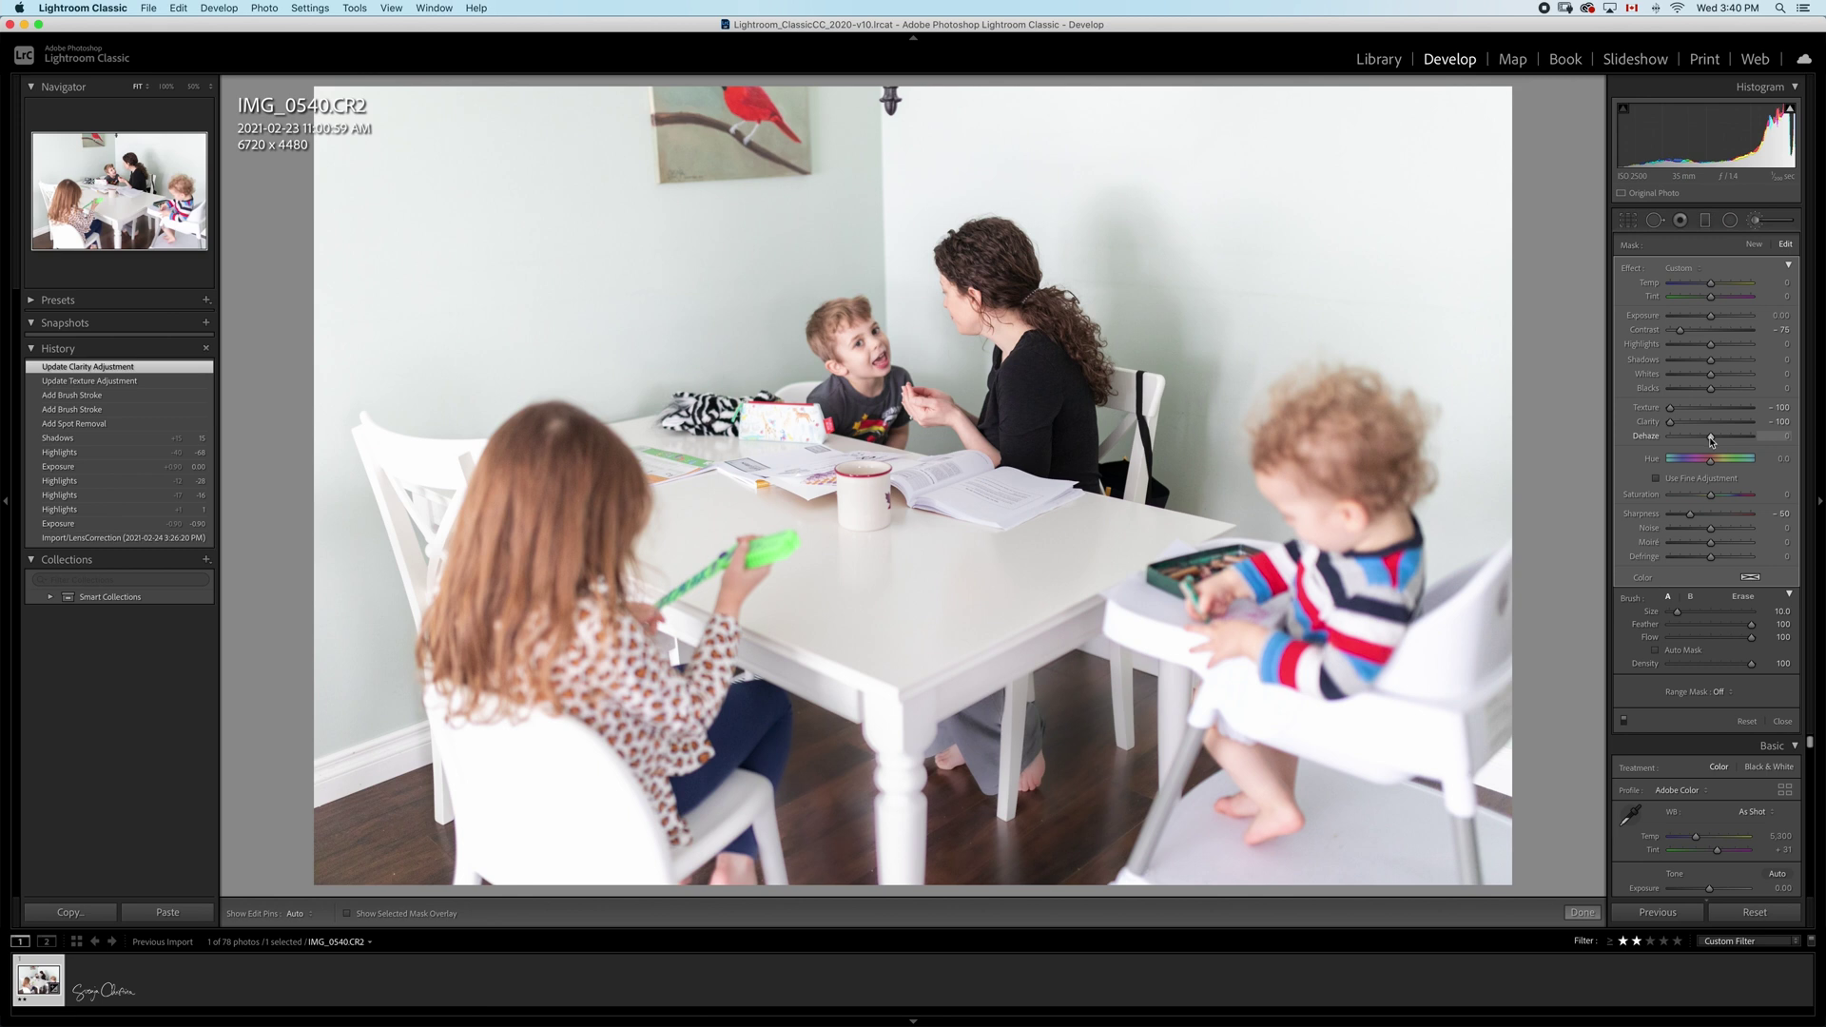
left_click_drag(1711, 438, 1703, 439)
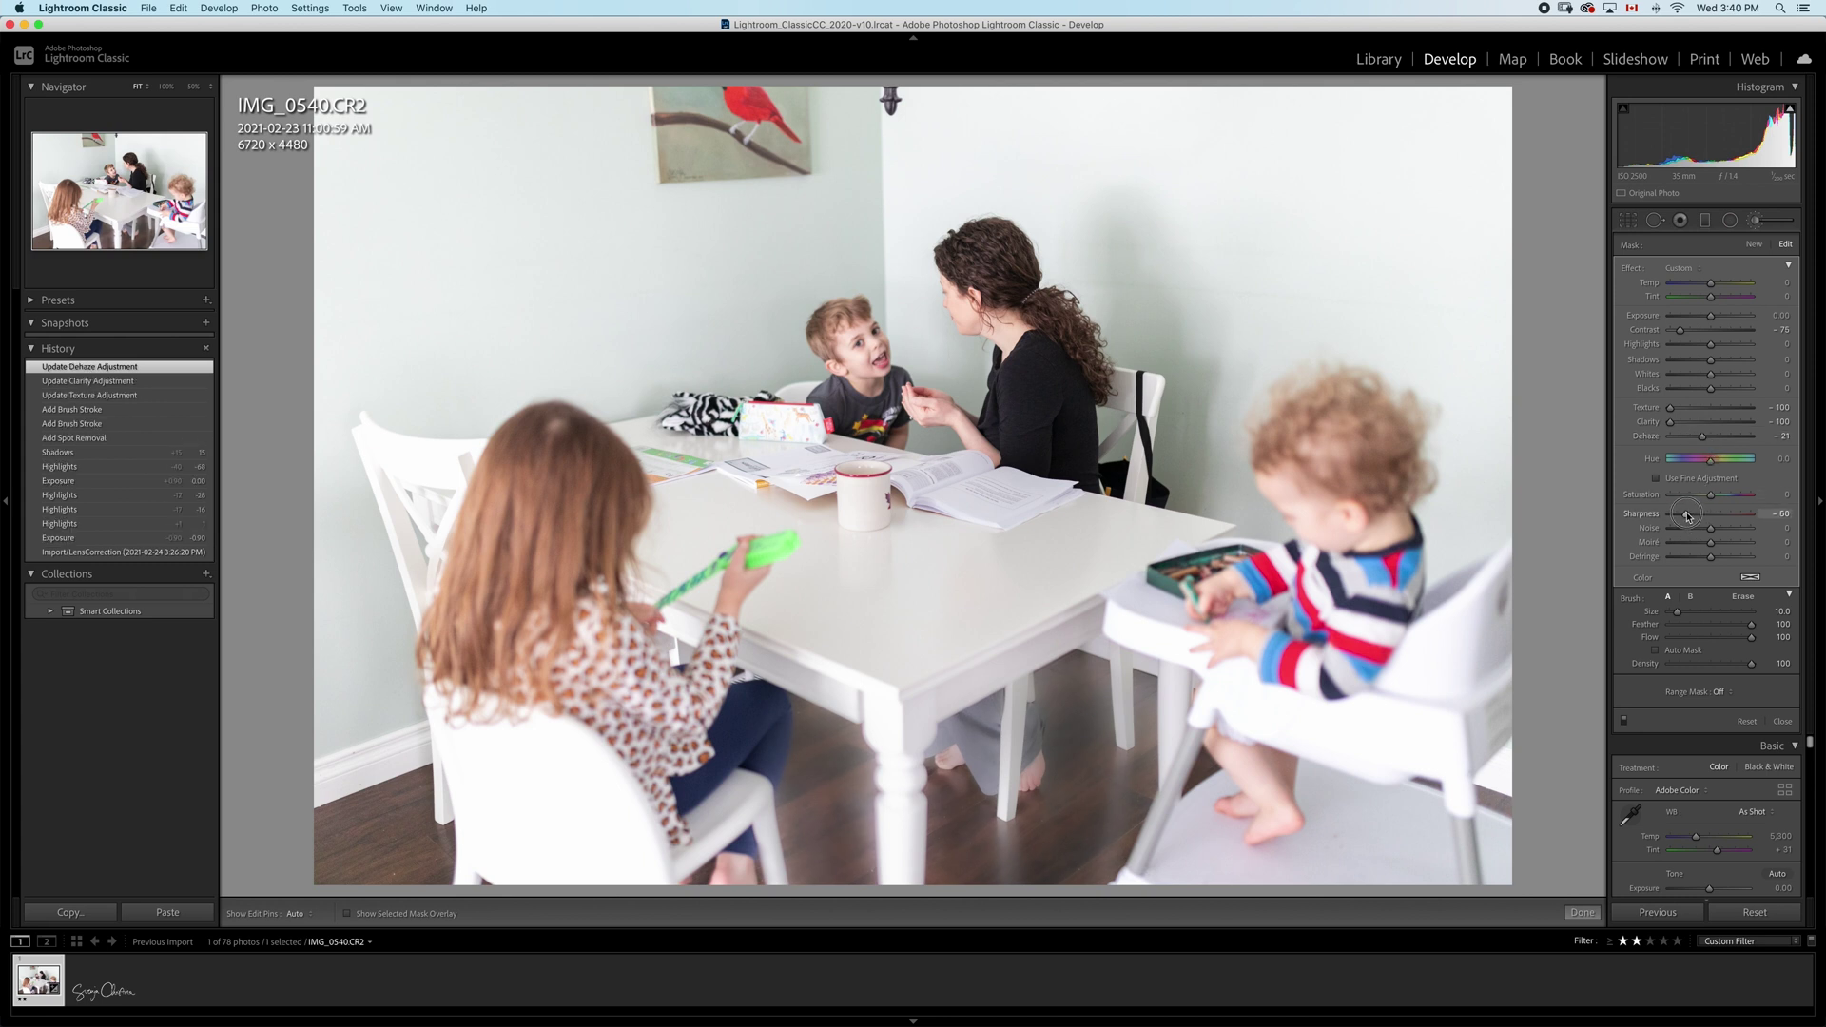
left_click_drag(1684, 517, 1600, 523)
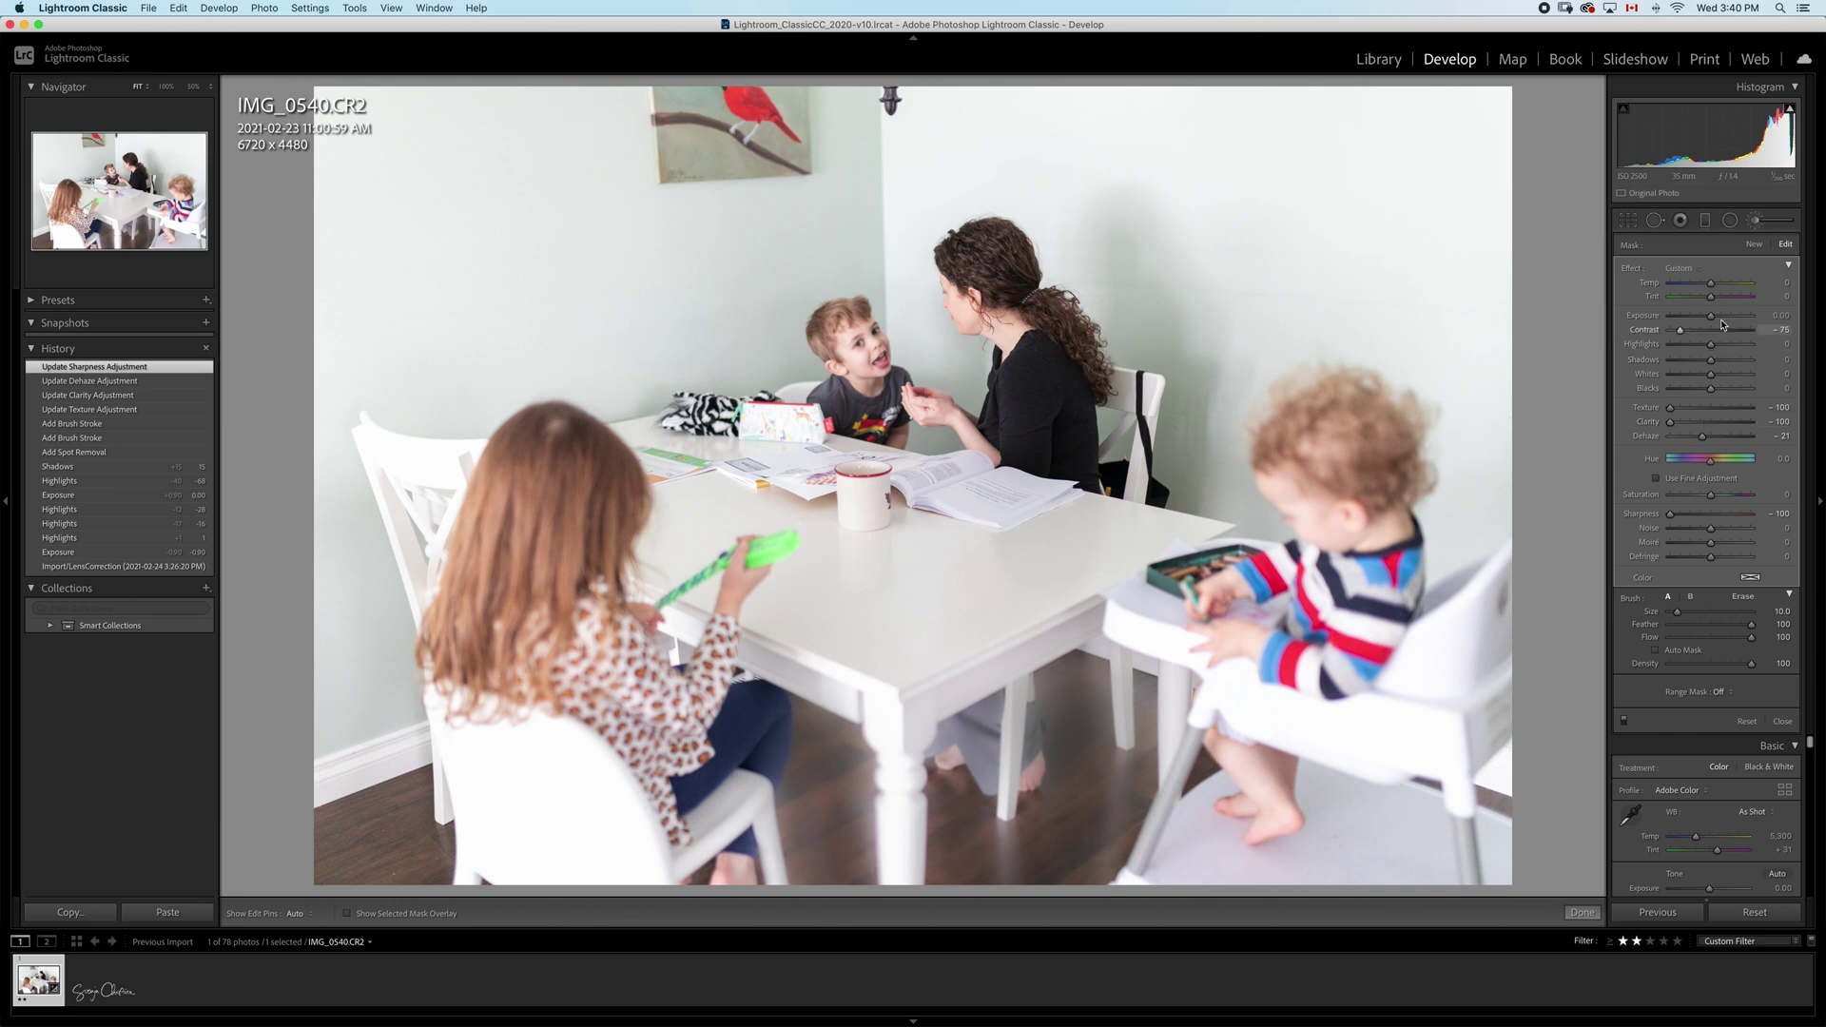
Step: Lower the brush mask's exposure to -1.48 and compare the photo with its history state before the brush strokes
left_click_drag(1711, 319, 1698, 321)
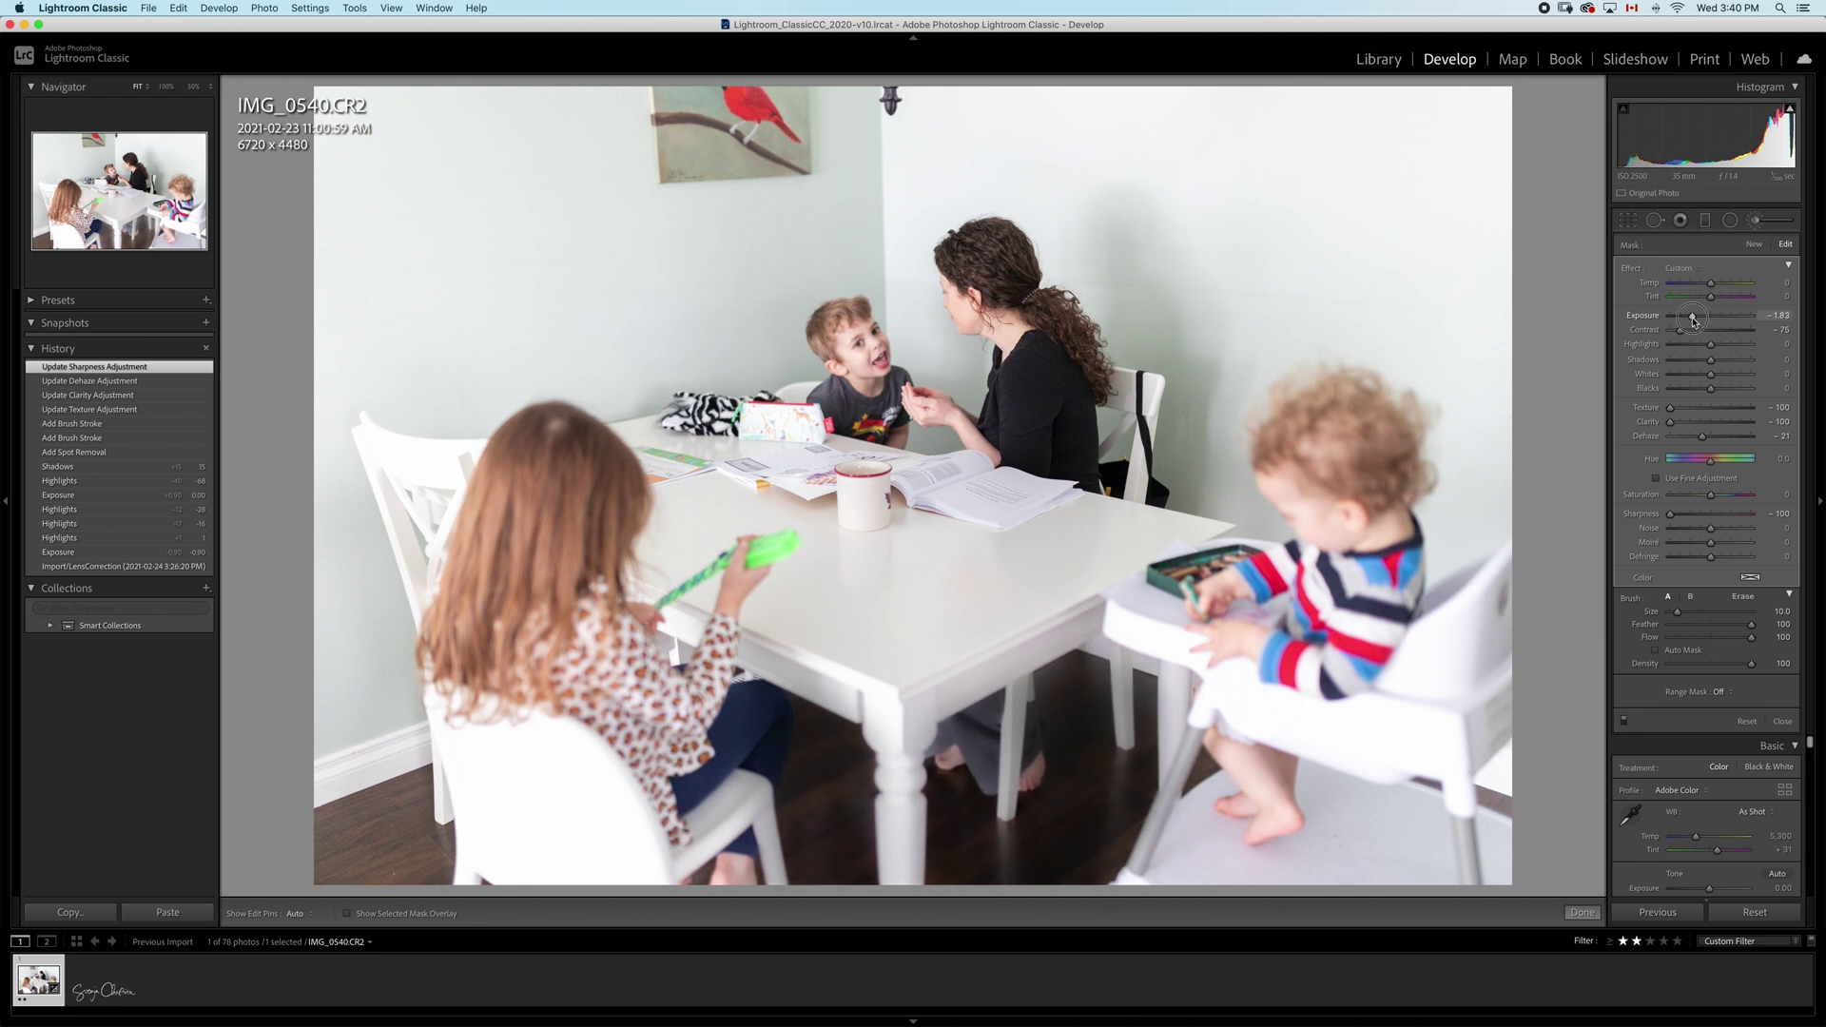
left_click_drag(1693, 321, 1693, 320)
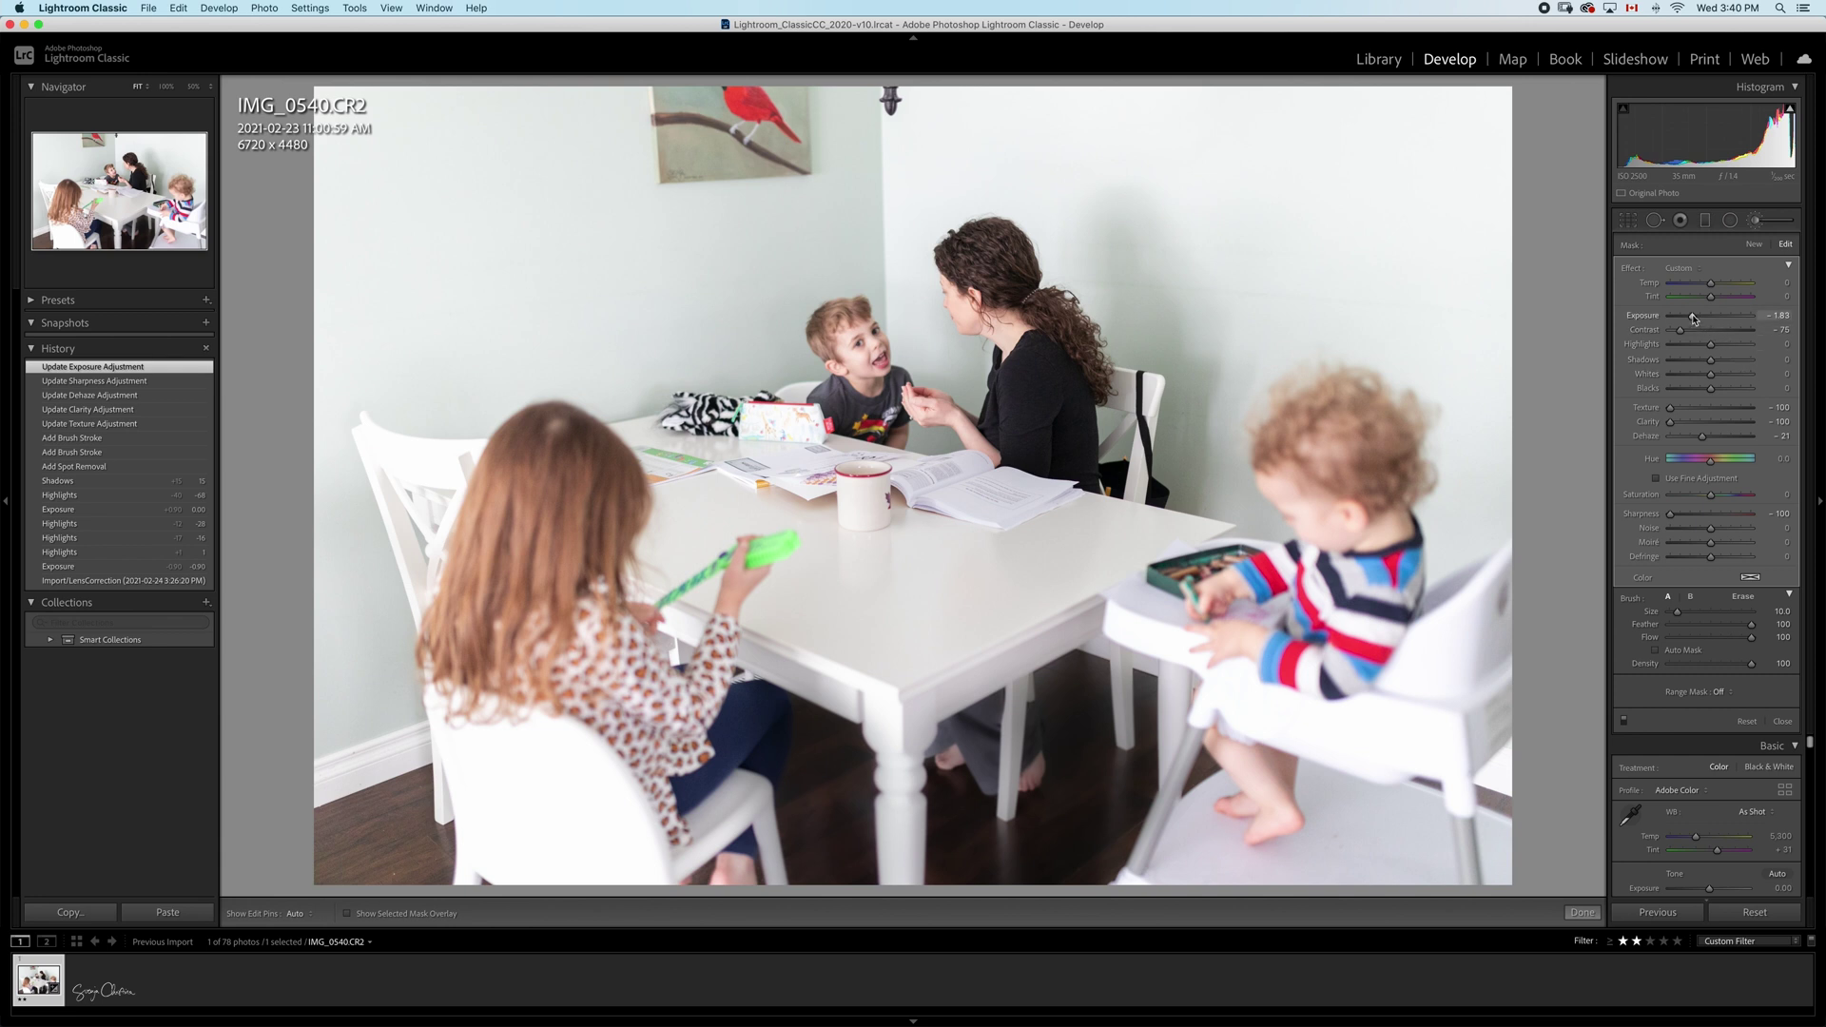
left_click_drag(1692, 319, 1696, 319)
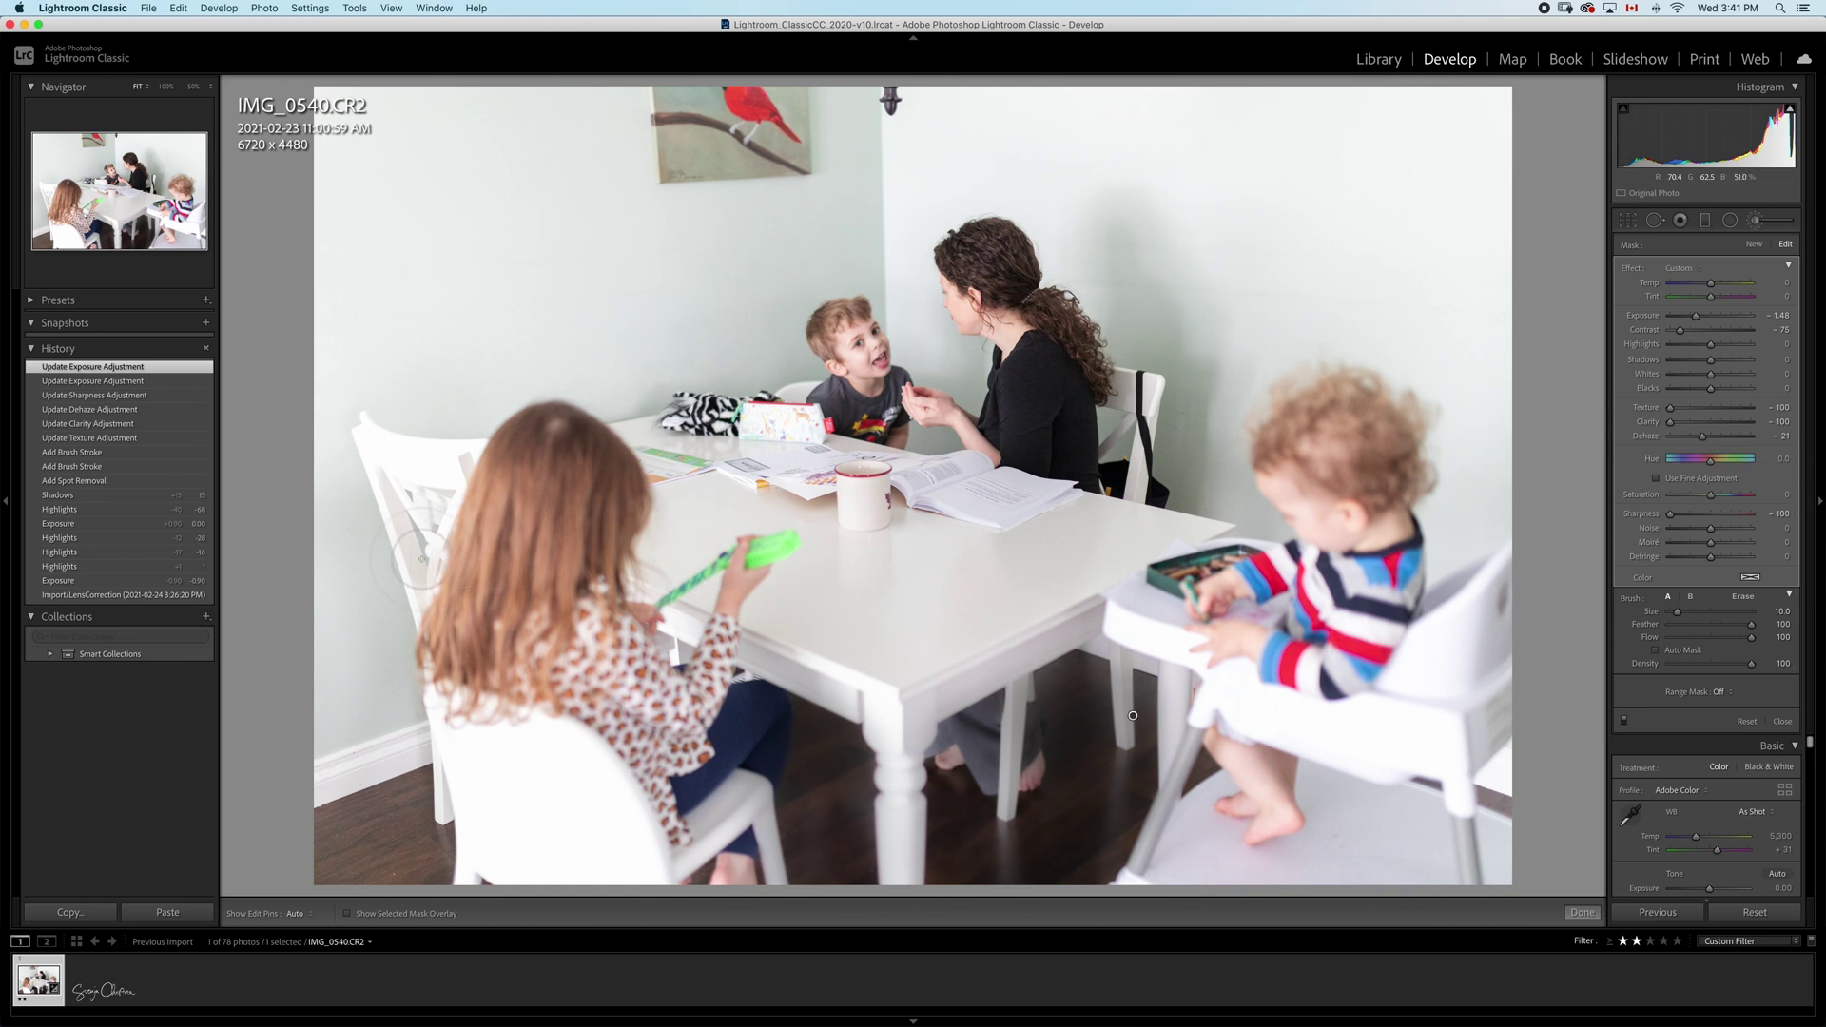
left_click(101, 481)
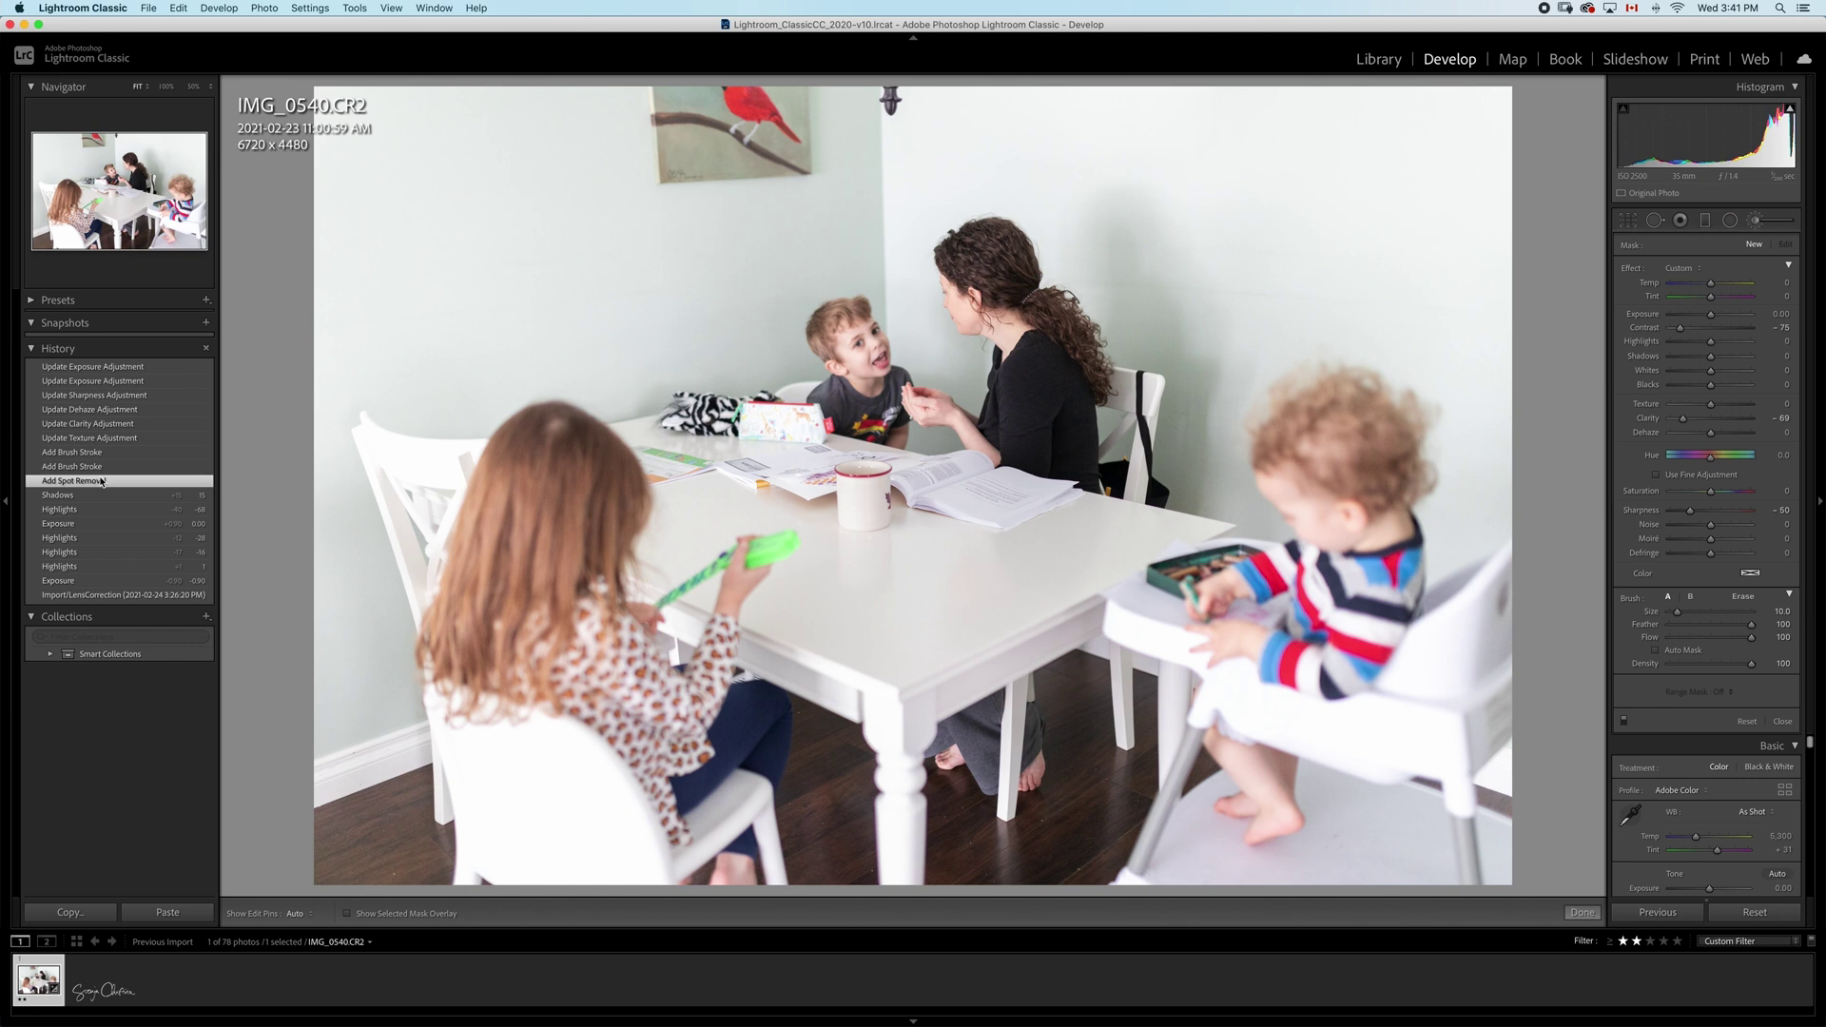
left_click(105, 368)
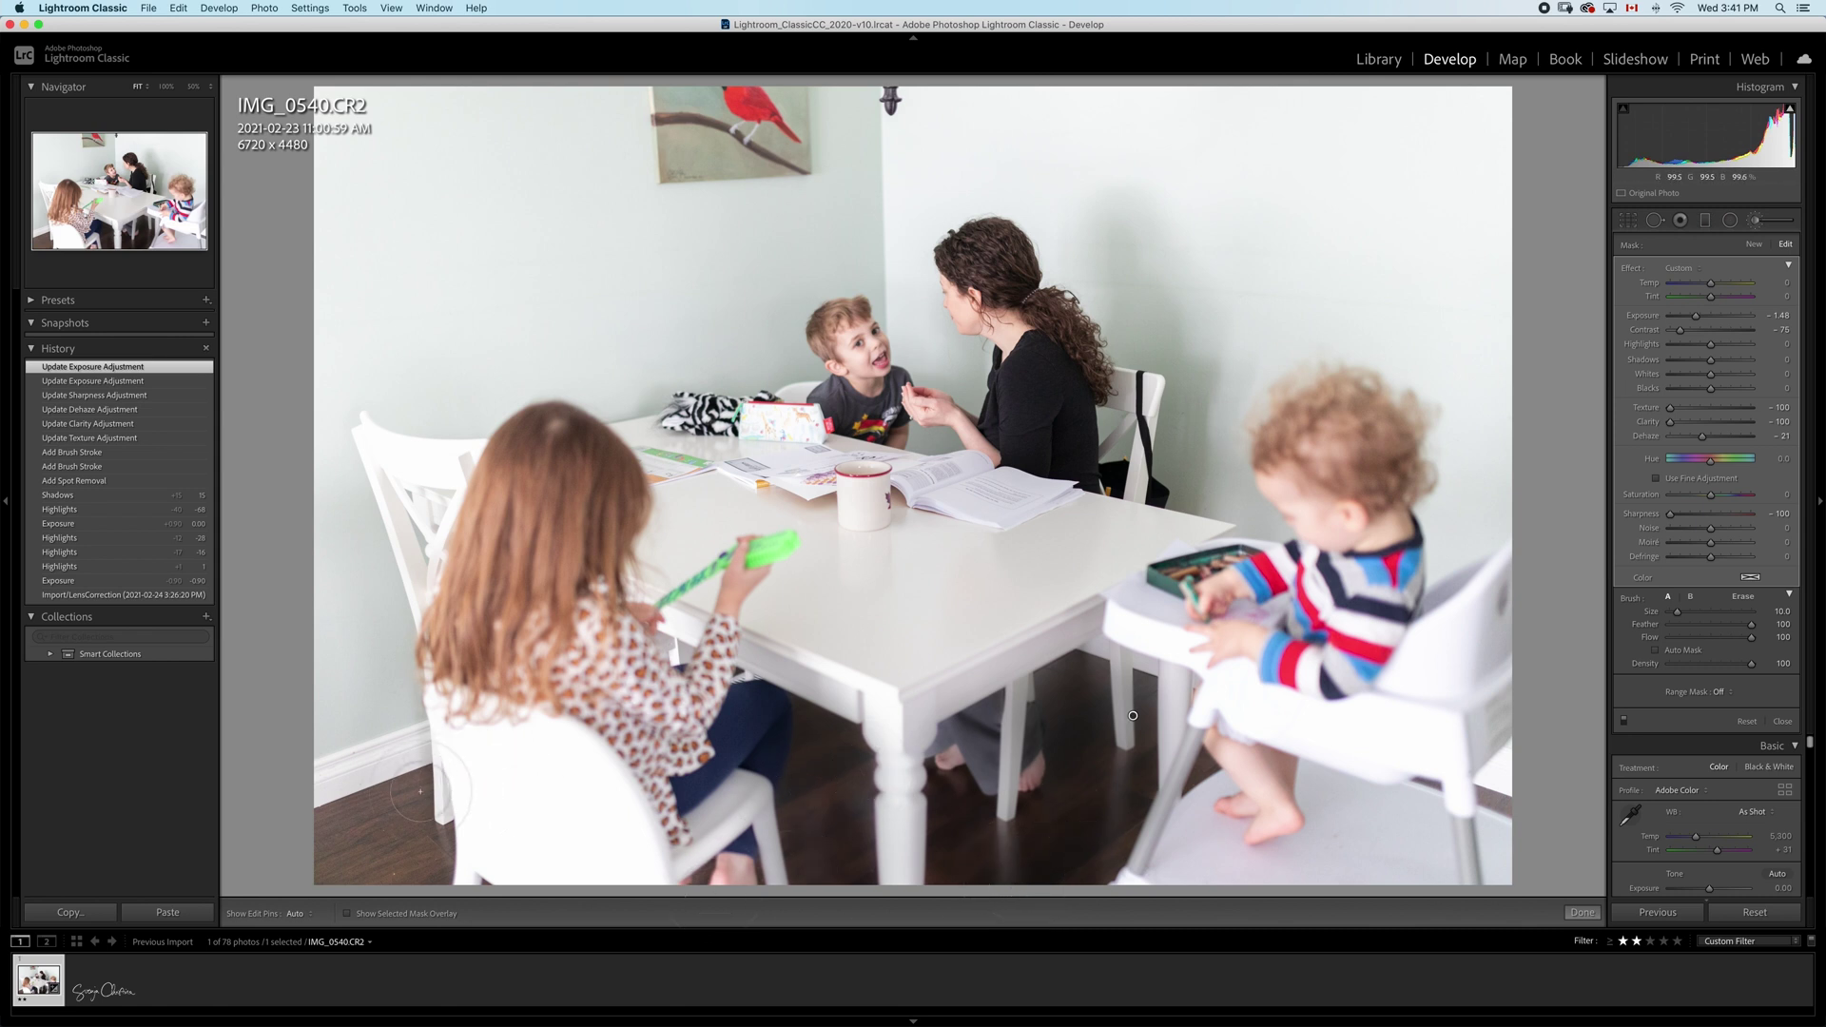
Step: Paint the blur effect over the floor and baseboard behind the girl's chair
key("h")
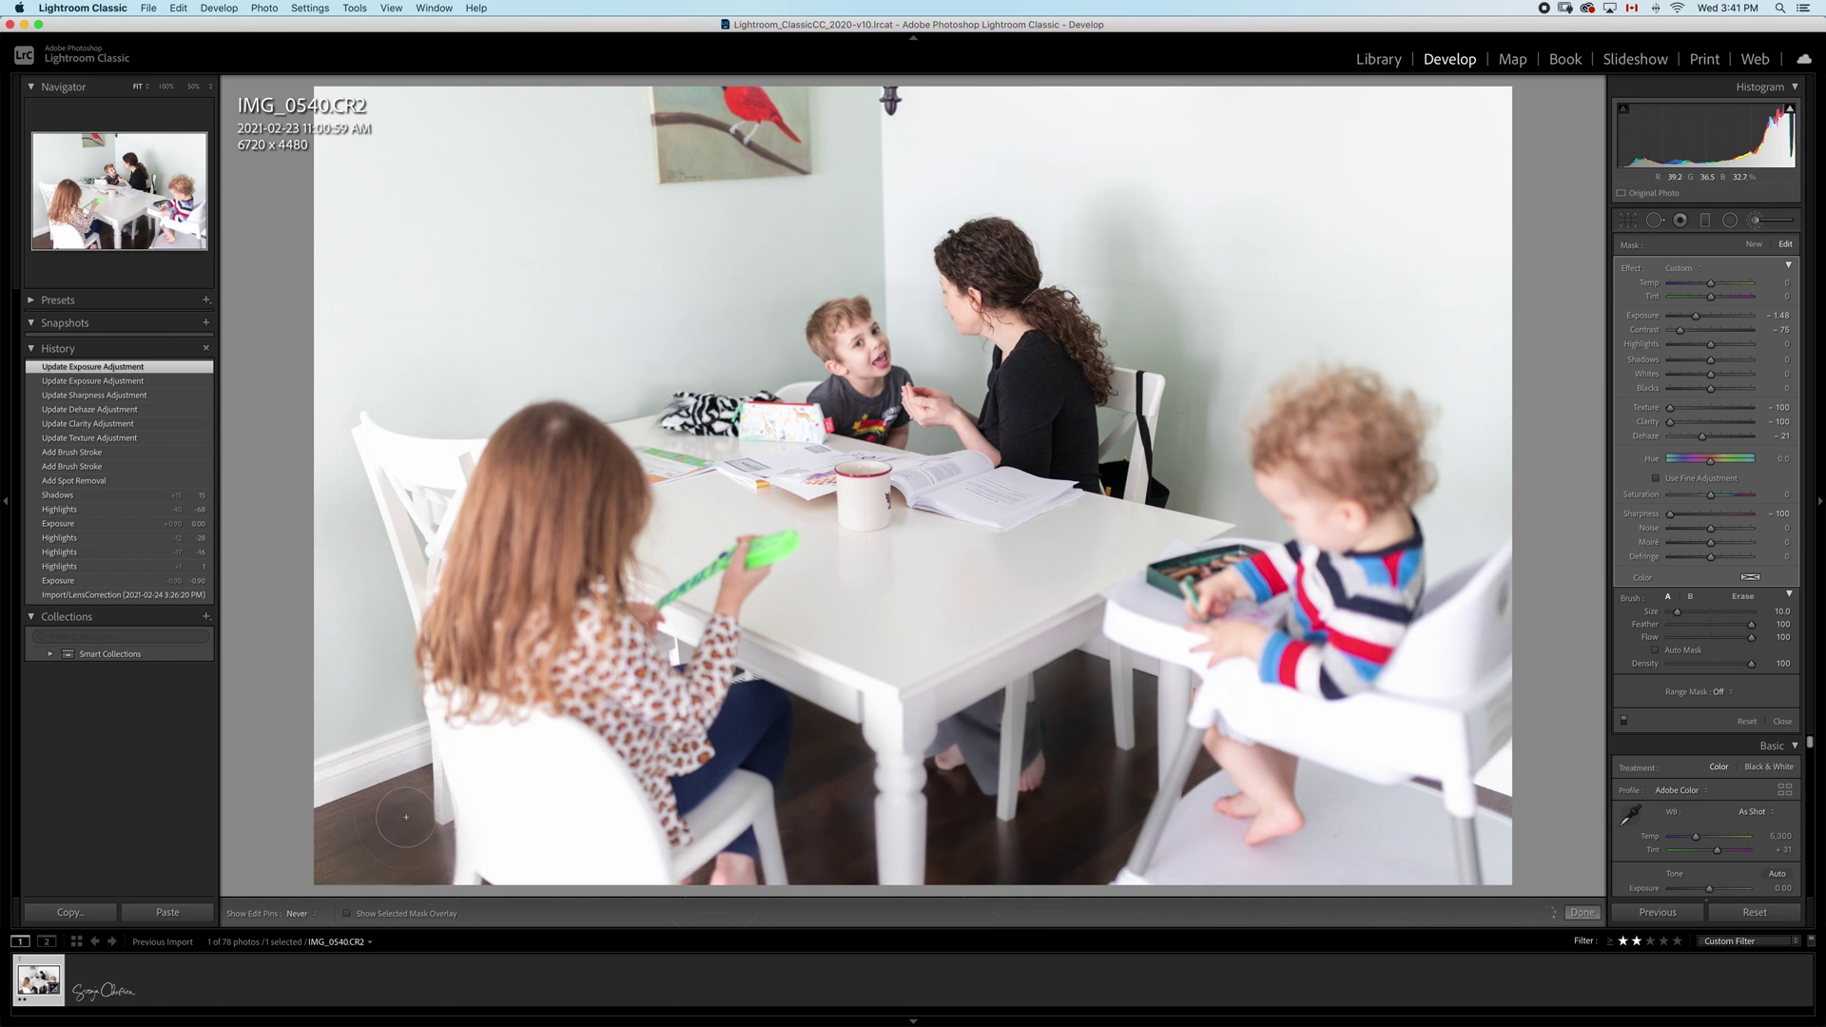
mouse_move(335, 869)
left_mouse_down()
mouse_move(350, 829)
mouse_move(458, 808)
mouse_move(400, 951)
left_mouse_up()
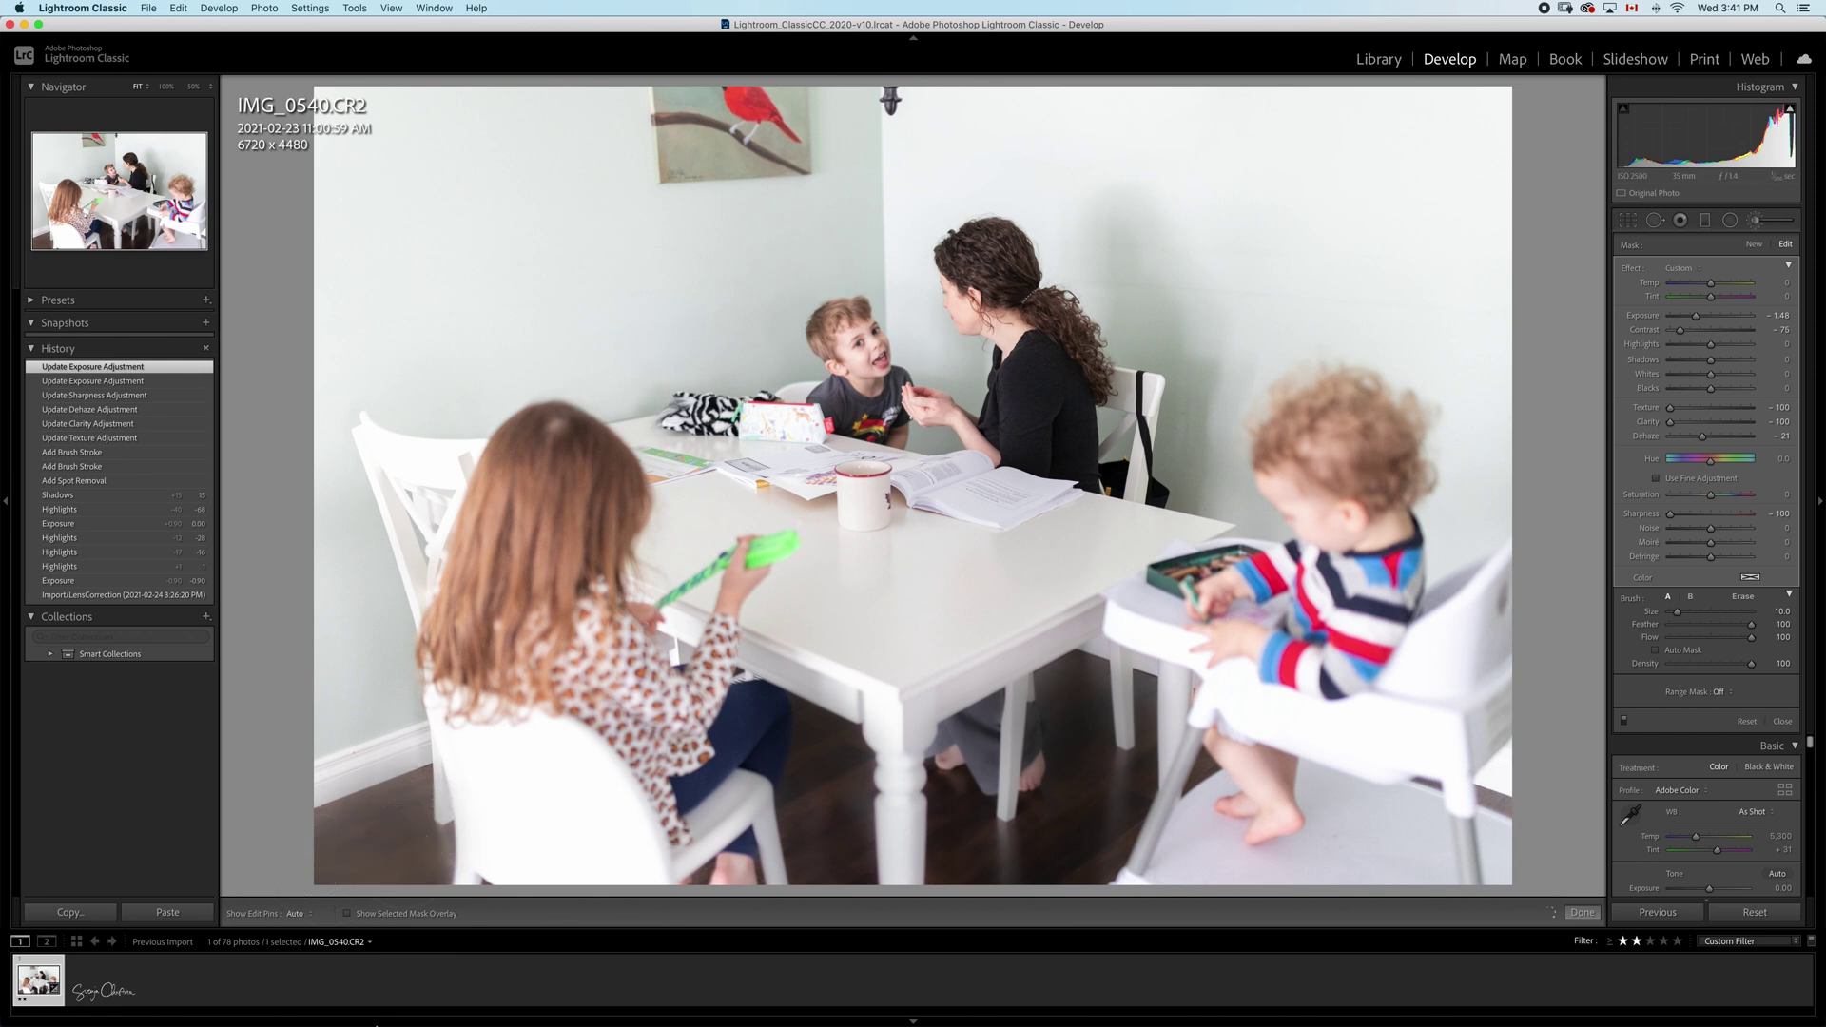
key("h")
mouse_move(442, 775)
left_mouse_down()
mouse_move(433, 790)
mouse_move(375, 756)
mouse_move(328, 766)
left_mouse_up()
key("h")
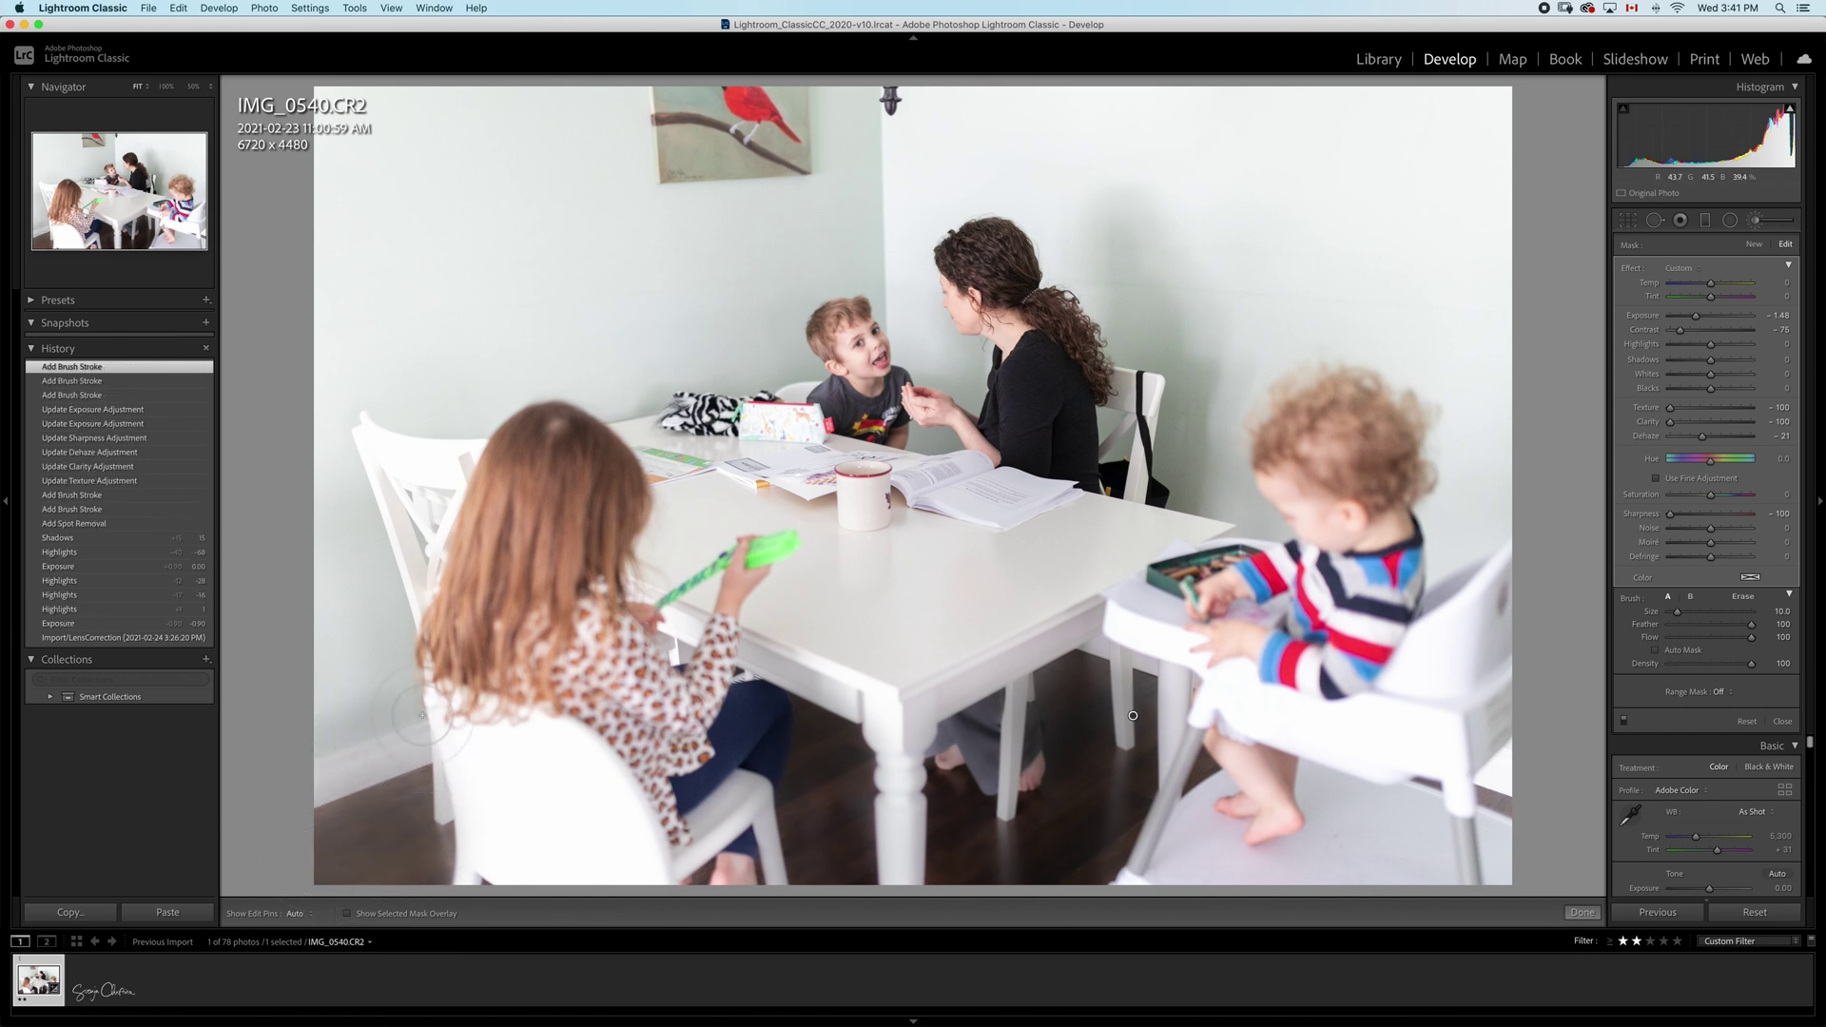
Step: Try a blur stroke down the girl's hair and chair back, and undo the stroke
key("h")
key("h")
left_click_drag(425, 510, 419, 789)
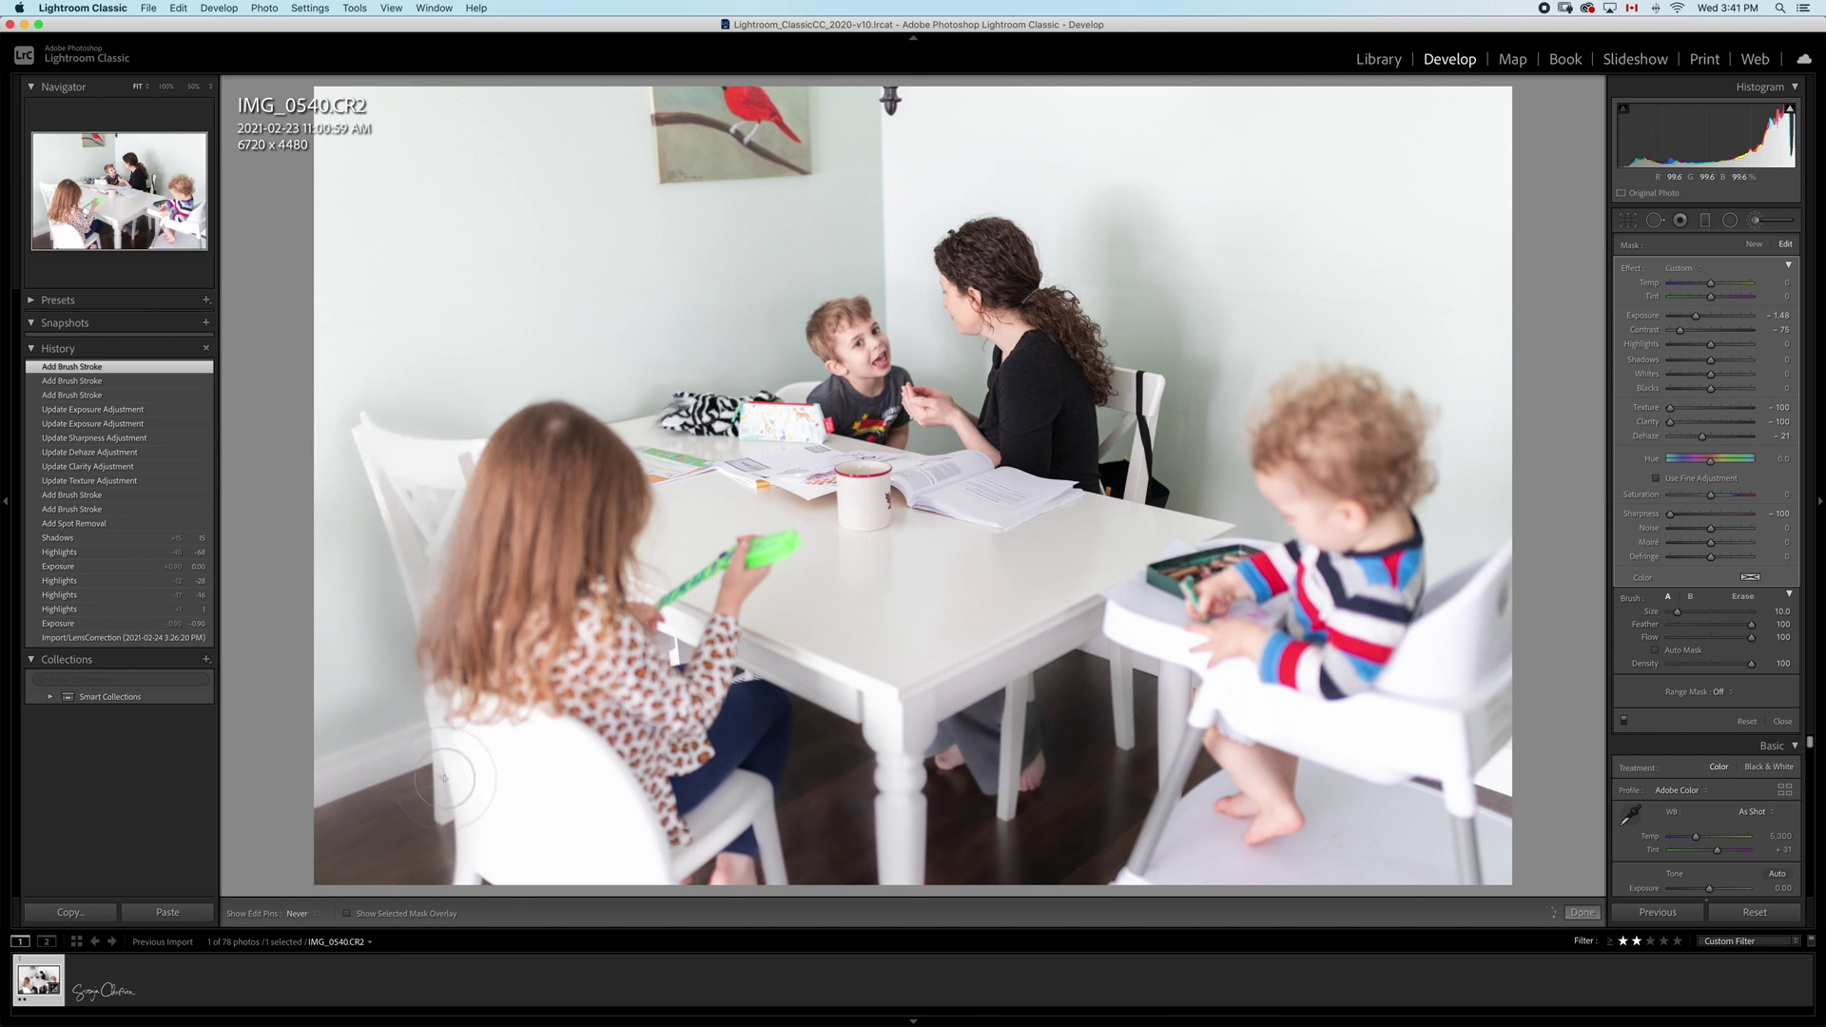
key("super+z")
key("h")
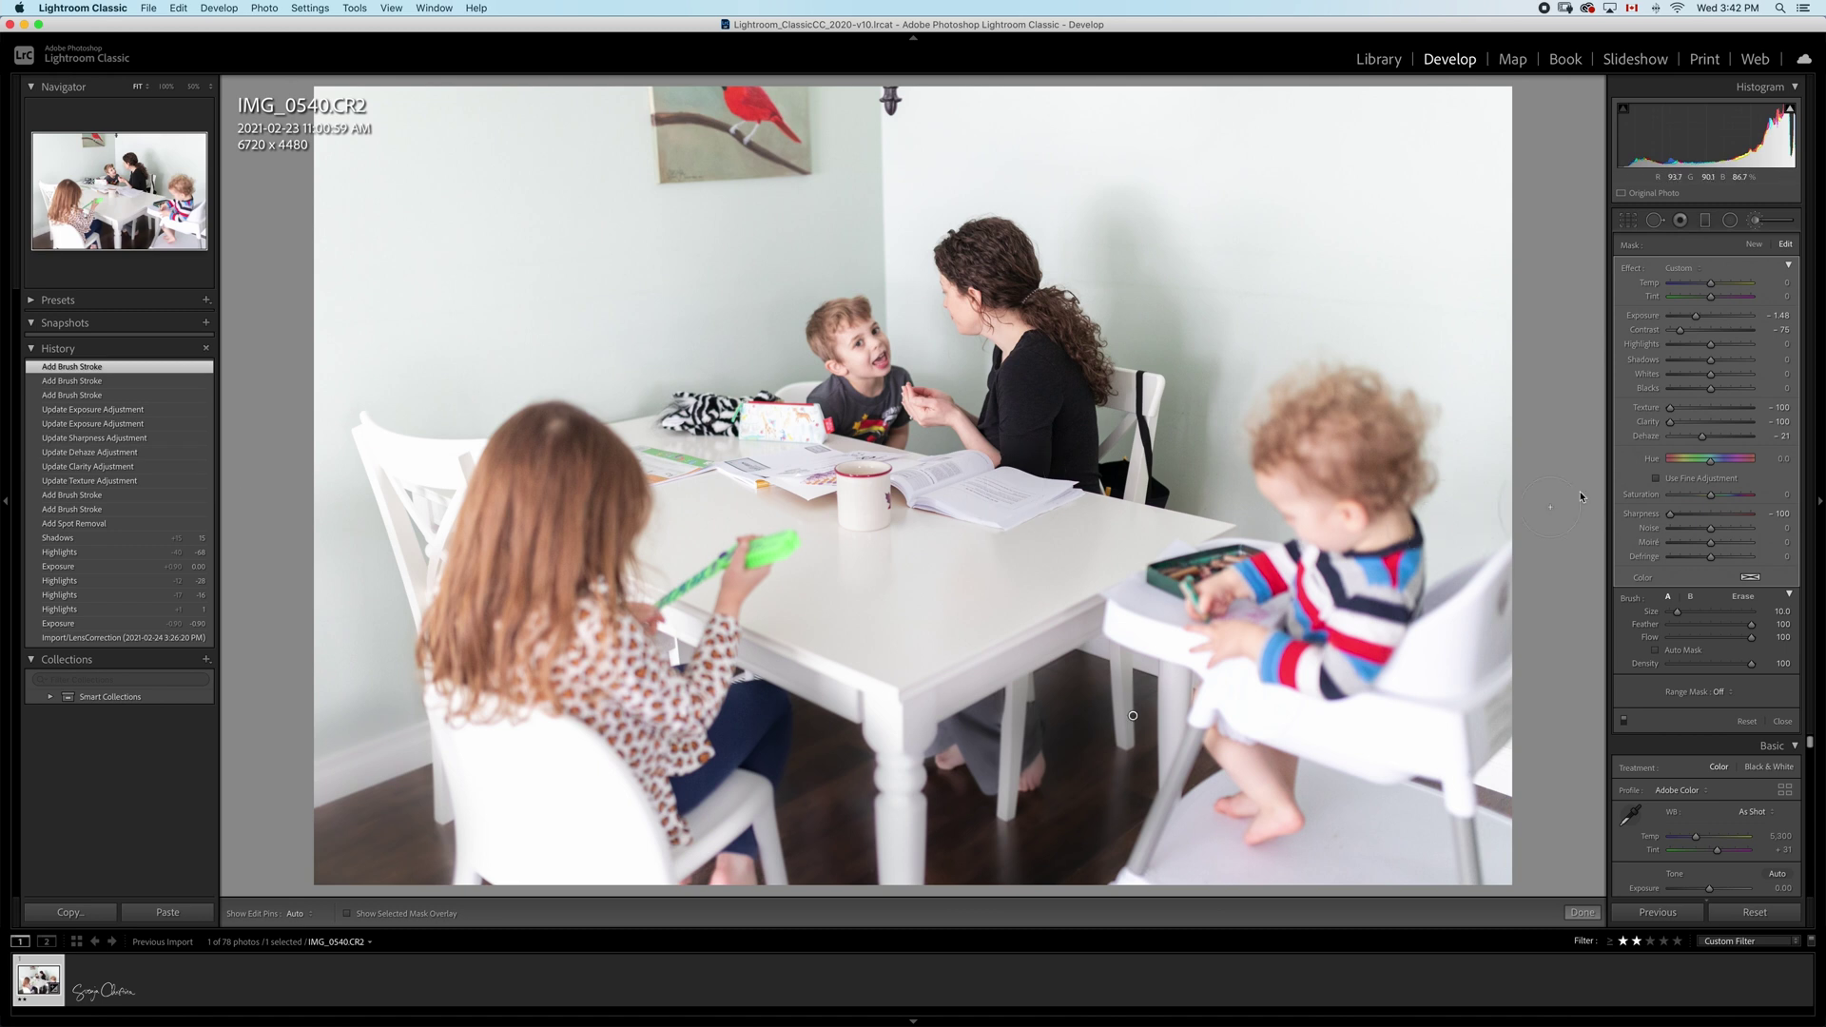
Step: Switch the brush to Erase with flow 52 and erase the blur effect from the wall above the baseboard
left_click(1743, 600)
left_click(1708, 638)
key("h")
key("h")
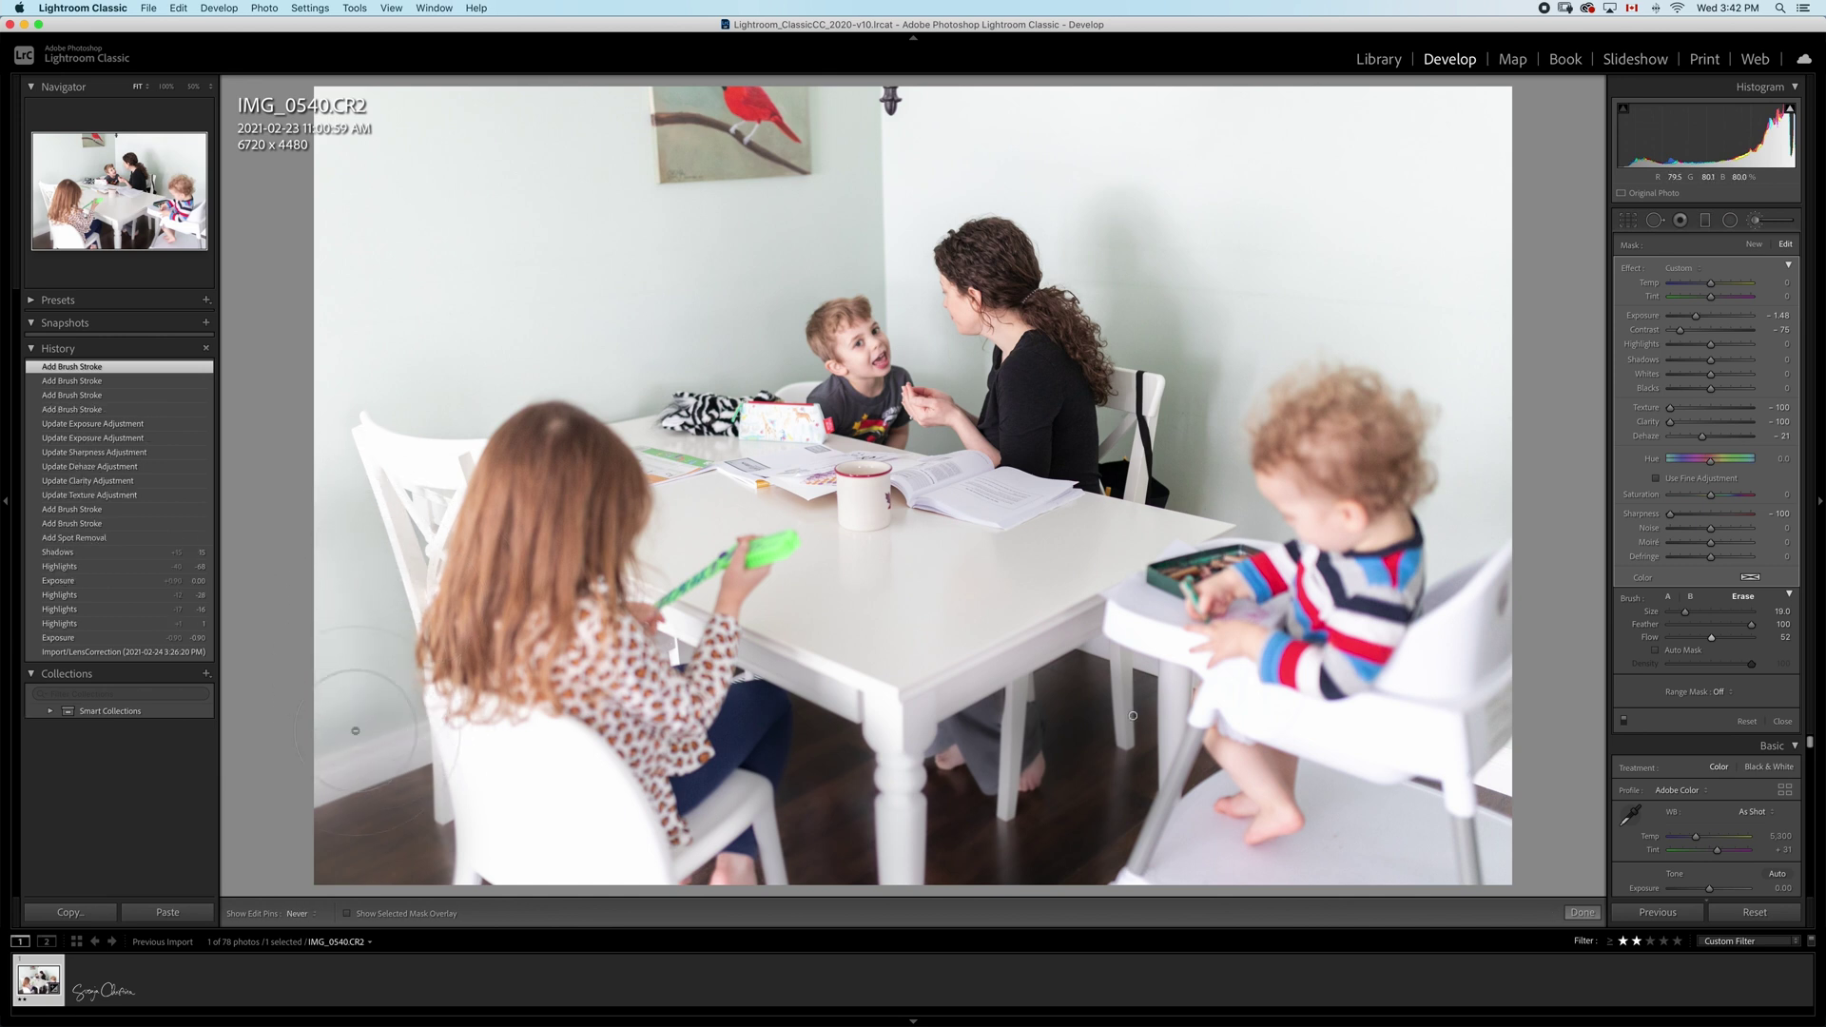
left_click_drag(366, 663, 364, 756)
key("h")
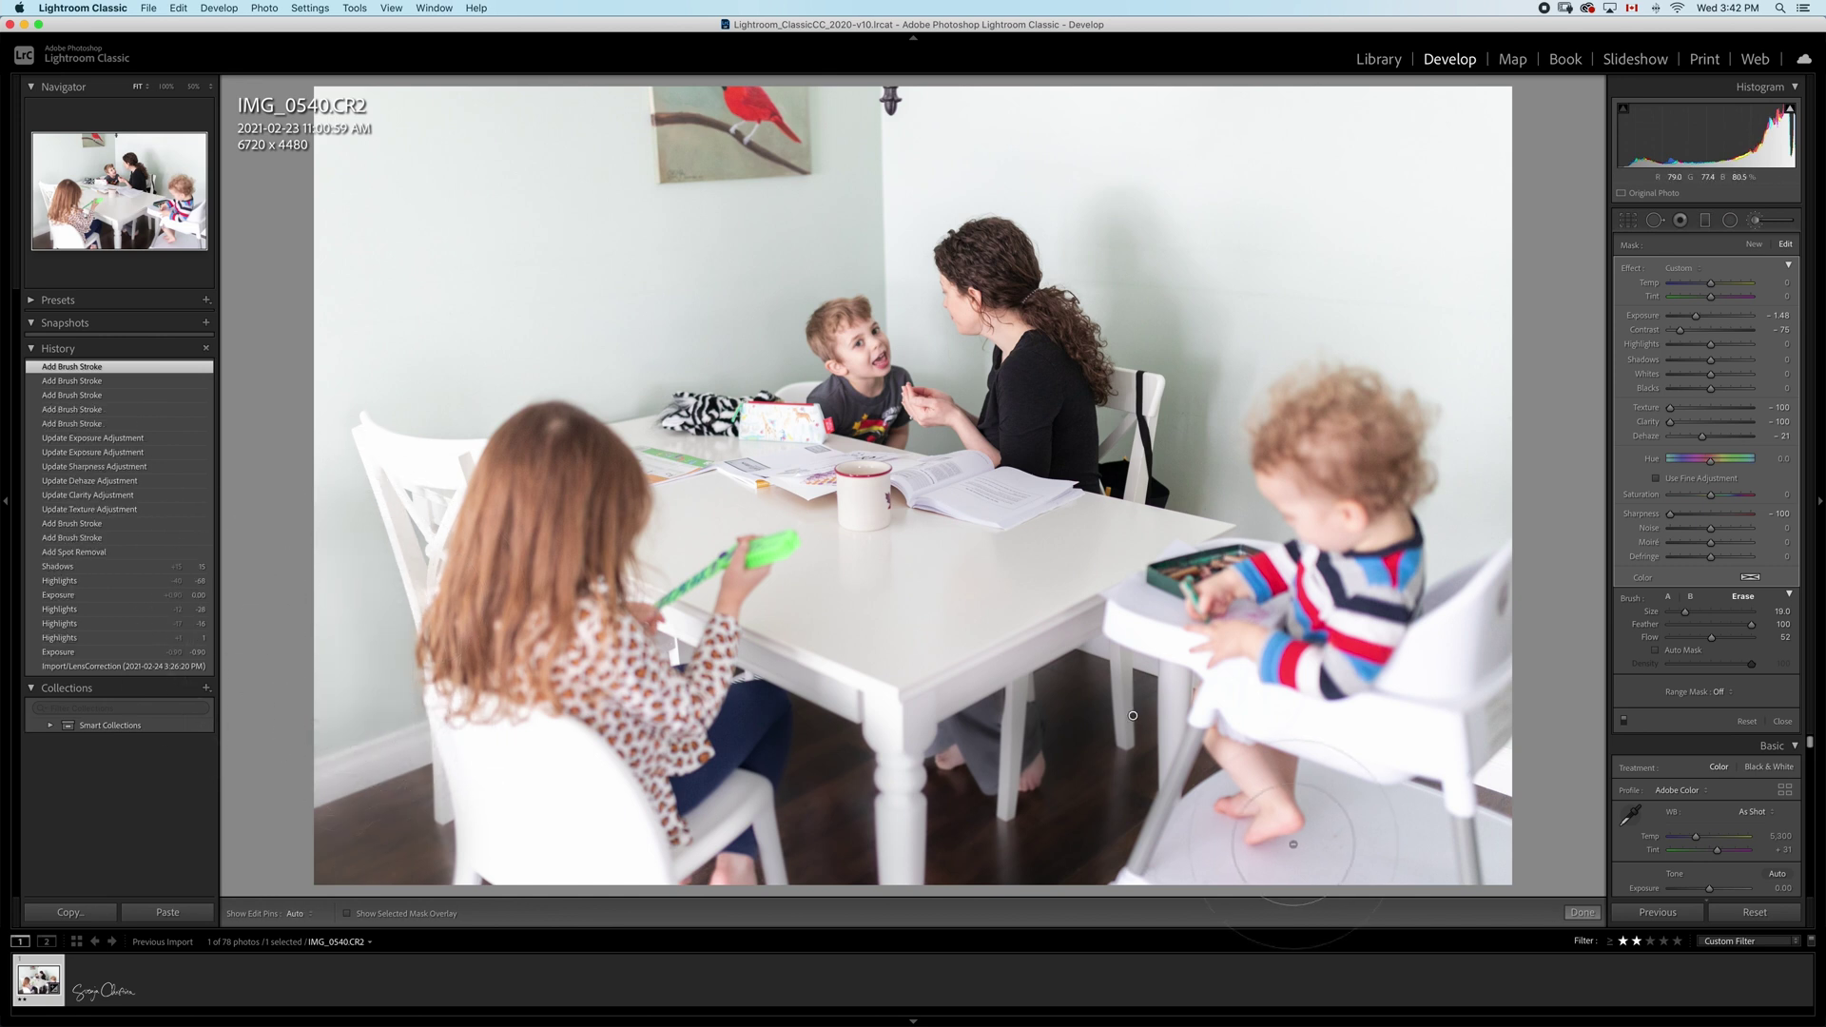